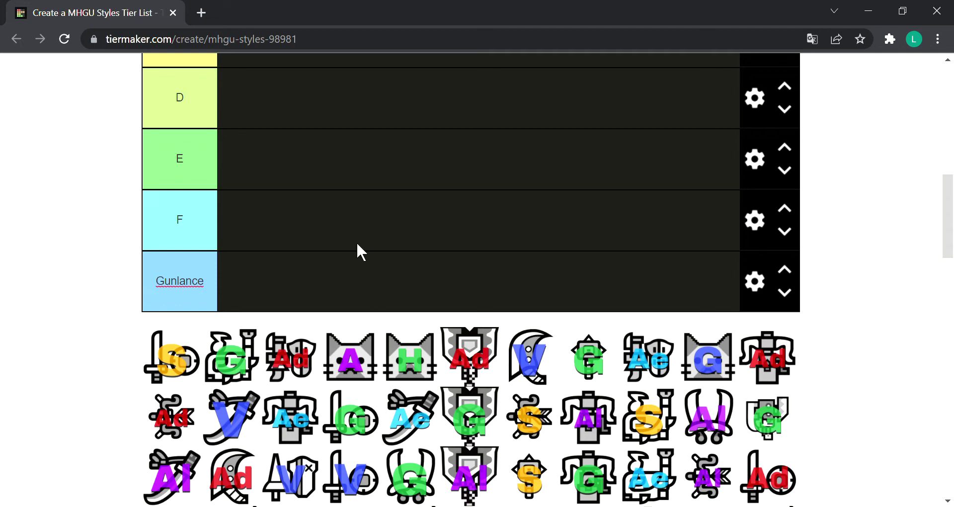
Examine the empty tier rows and the pool of weapon-style icons below them.
scroll(473, 250, "up", 6)
scroll(473, 278, "down", 3)
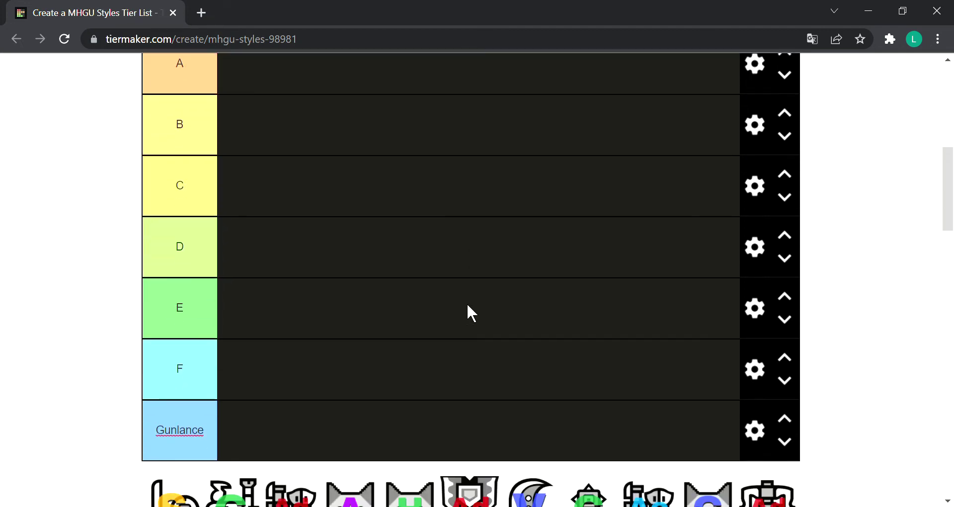
scroll(465, 293, "up", 4)
scroll(465, 290, "down", 2)
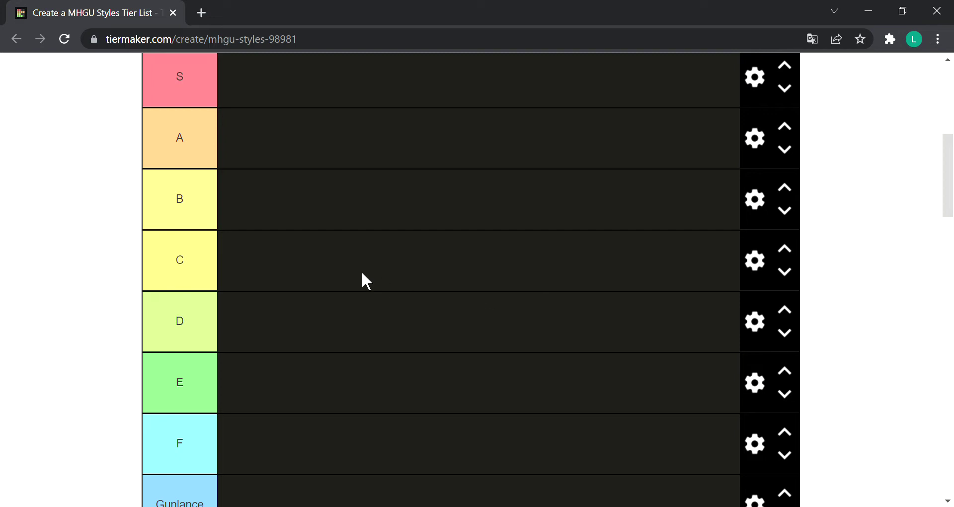
scroll(452, 227, "down", 6)
scroll(451, 225, "up", 5)
scroll(450, 222, "down", 2)
scroll(451, 224, "up", 1)
scroll(452, 230, "down", 6)
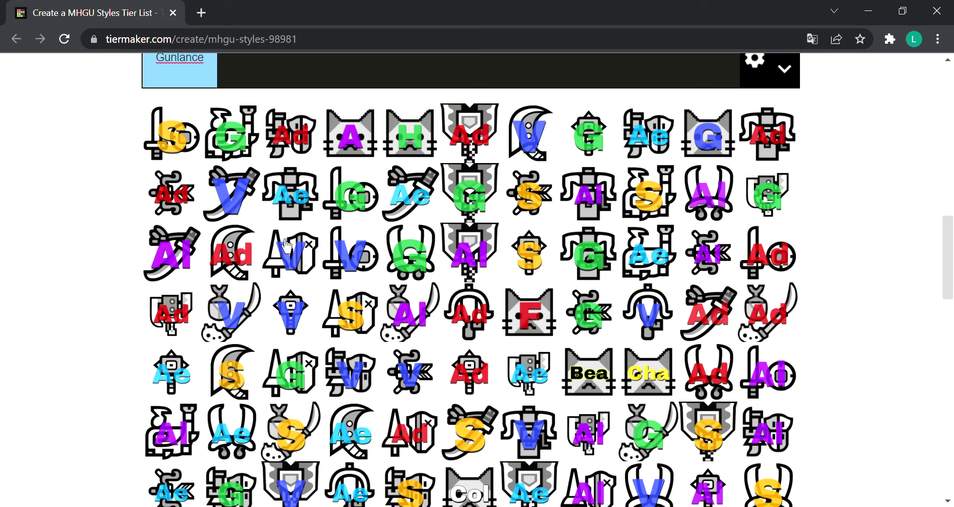
scroll(146, 309, "up", 3)
scroll(146, 309, "up", 3)
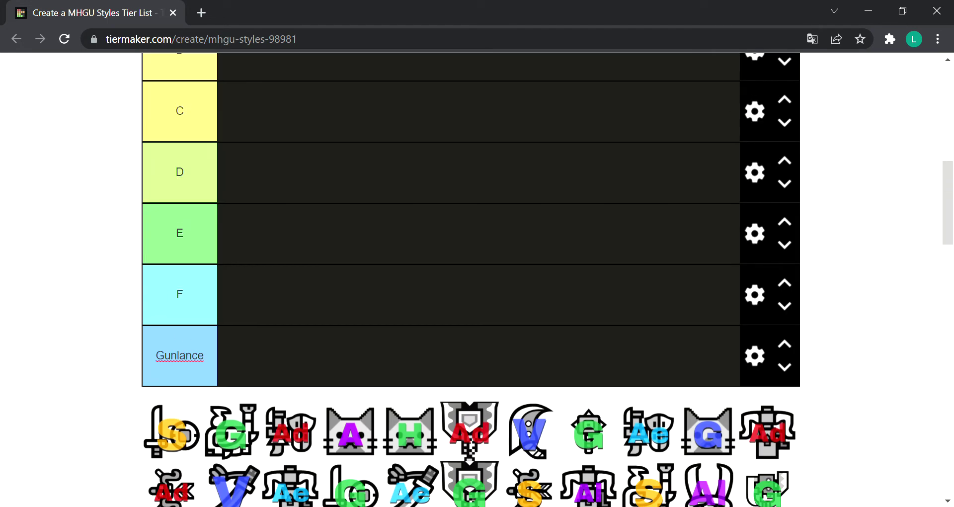
scroll(437, 278, "up", 5)
scroll(464, 271, "down", 3)
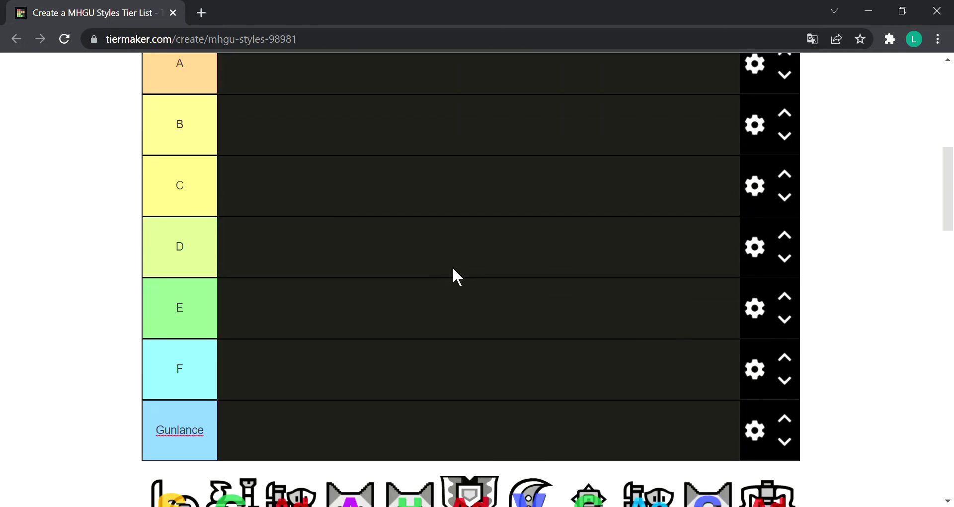
Place the great sword icon with the green G in the C tier.
scroll(464, 271, "down", 3)
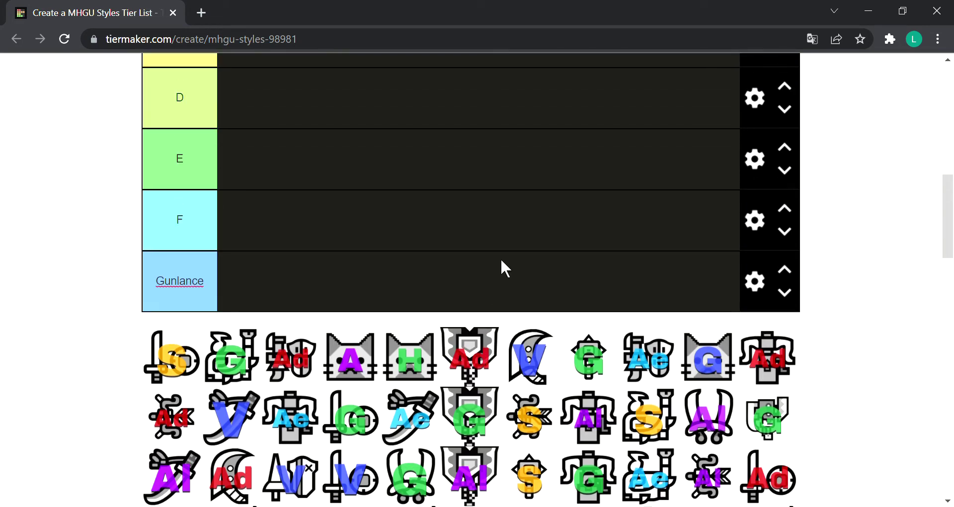
scroll(500, 261, "down", 3)
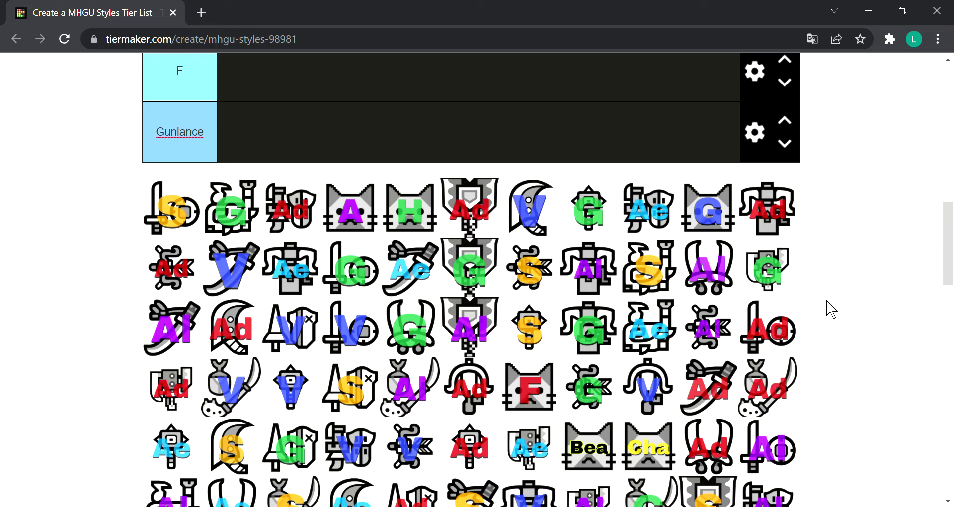
scroll(164, 388, "down", 5)
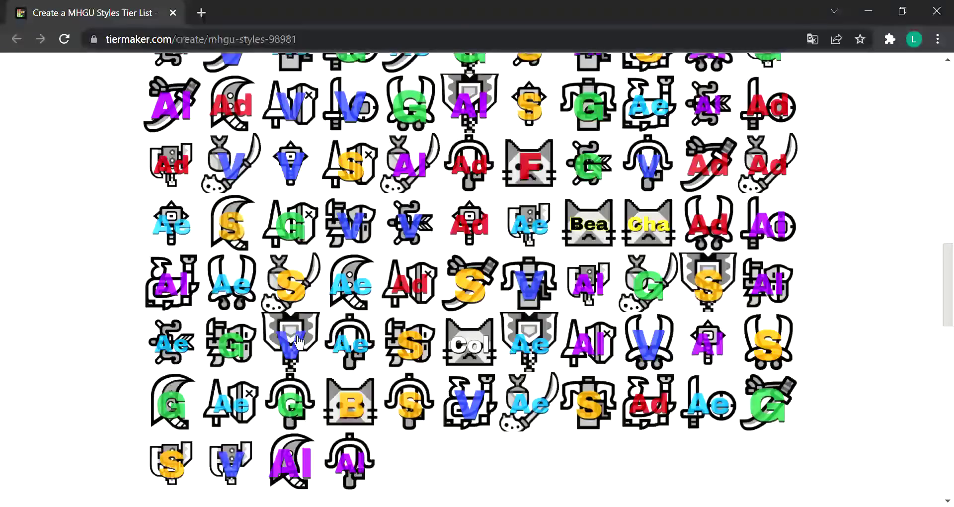
left_click_drag(169, 408, 269, 264)
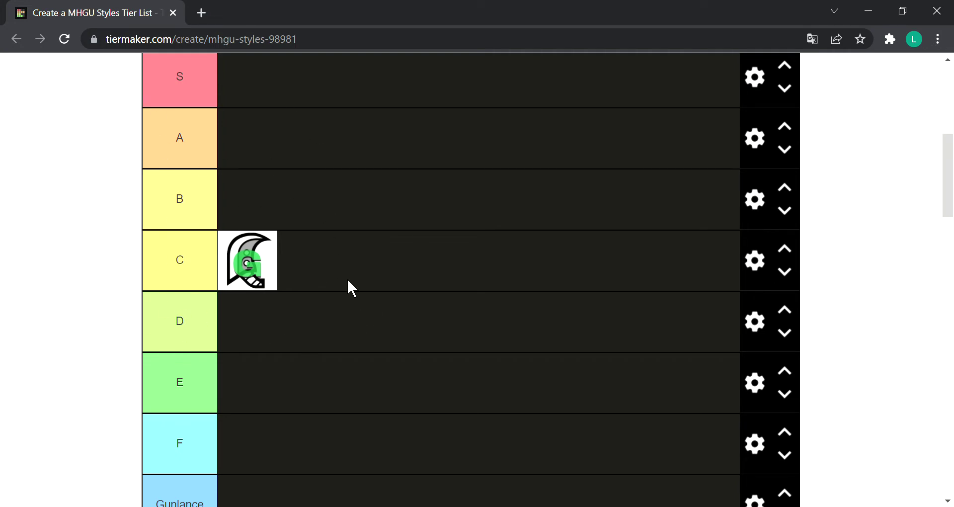
Place the great sword icon with the yellow S in the C tier, after the green G great sword.
scroll(358, 270, "down", 9)
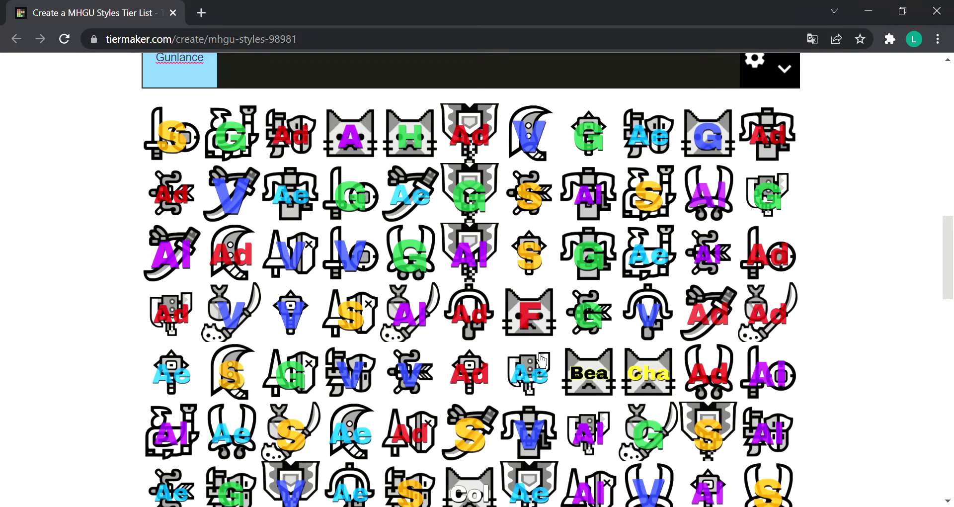
left_click_drag(231, 375, 167, 313)
scroll(89, 233, "up", 2)
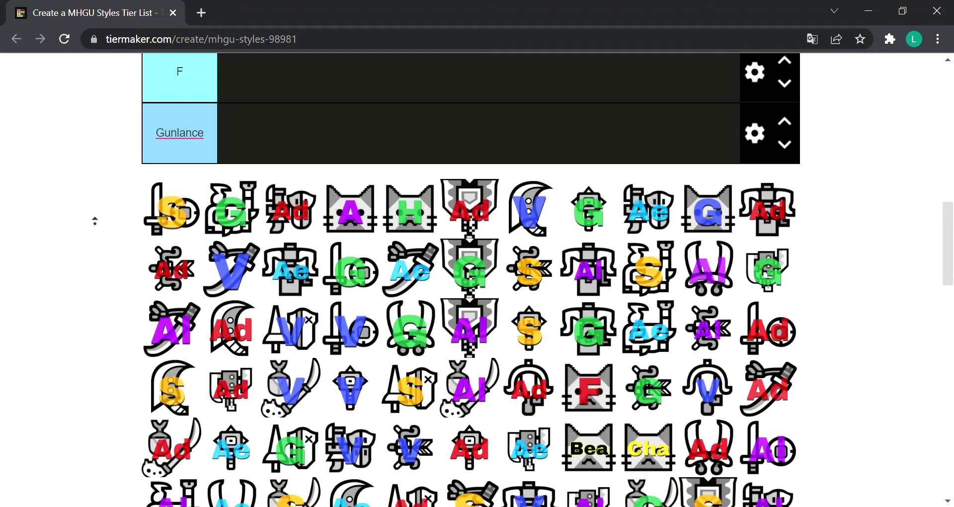
scroll(89, 233, "up", 3)
scroll(117, 309, "down", 1)
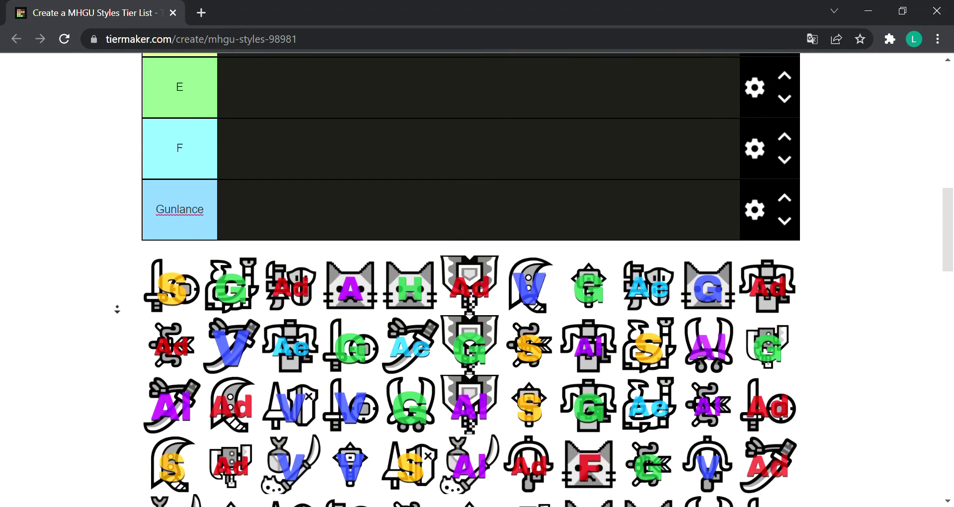
scroll(118, 309, "down", 5)
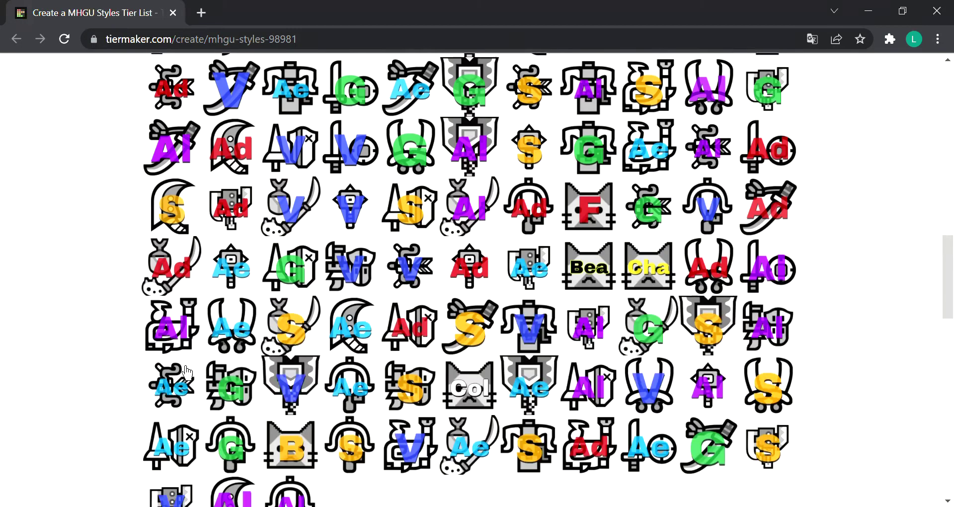
scroll(149, 378, "up", 4)
scroll(156, 395, "down", 1)
left_click_drag(172, 370, 397, 246)
scroll(75, 209, "up", 7)
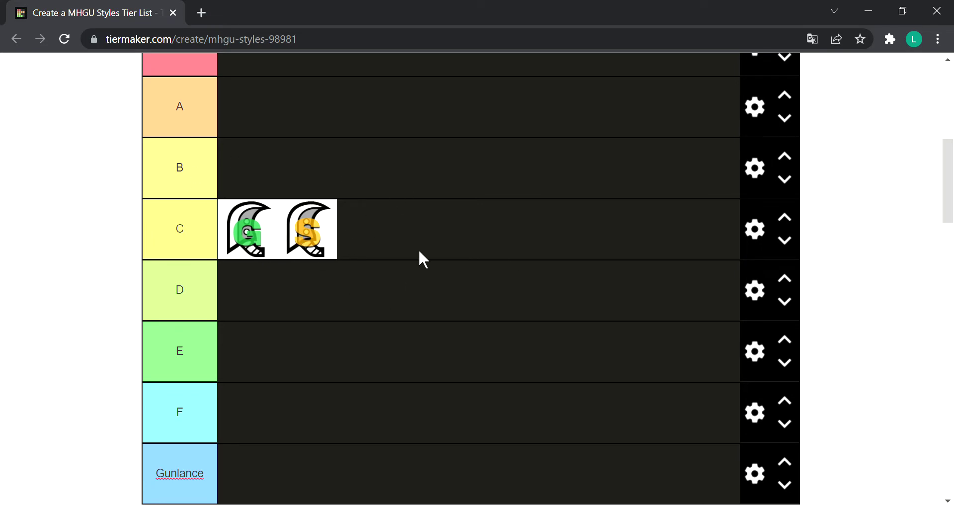
scroll(366, 219, "down", 2)
scroll(345, 190, "up", 2)
scroll(338, 208, "down", 1)
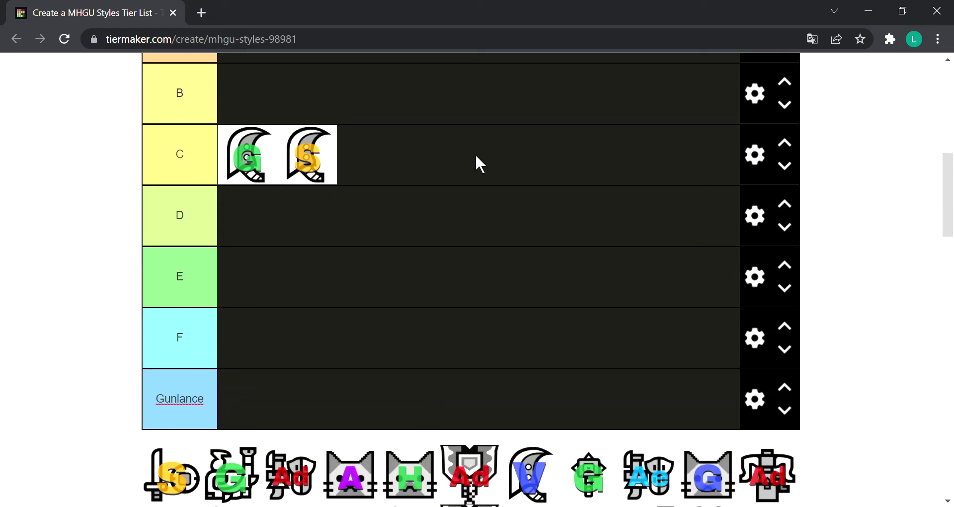
scroll(473, 162, "down", 1)
scroll(471, 160, "up", 1)
scroll(343, 213, "up", 3)
scroll(360, 241, "down", 3)
scroll(317, 159, "up", 3)
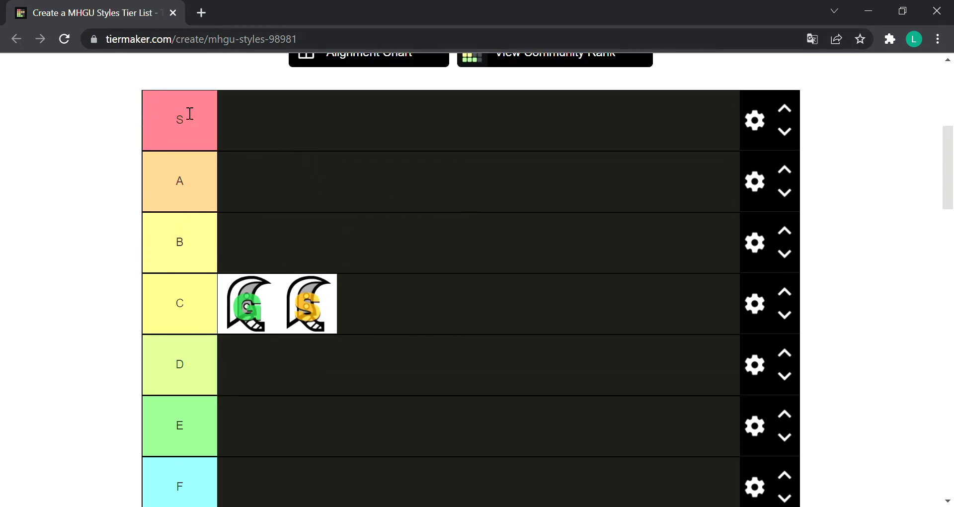
Place the great sword icon with the purple Al at the end of the C tier.
scroll(315, 122, "down", 5)
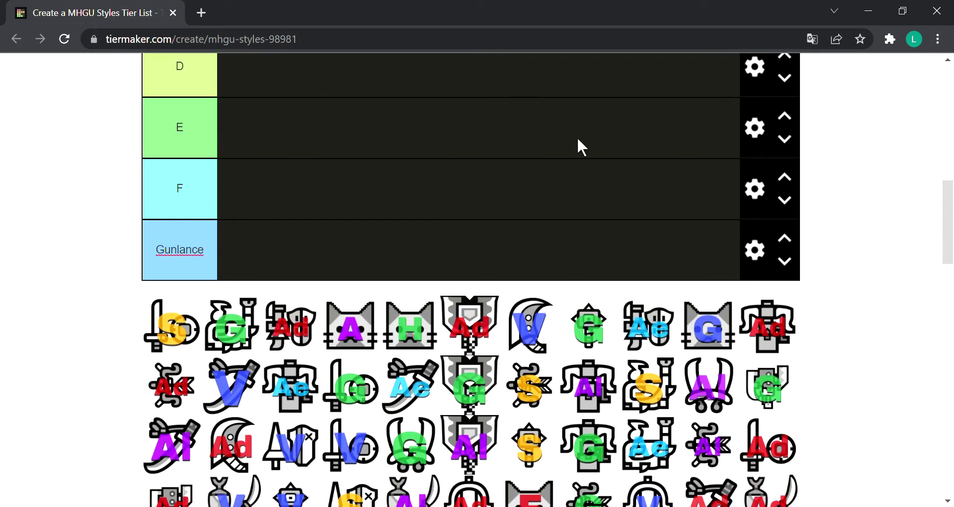
scroll(571, 144, "down", 4)
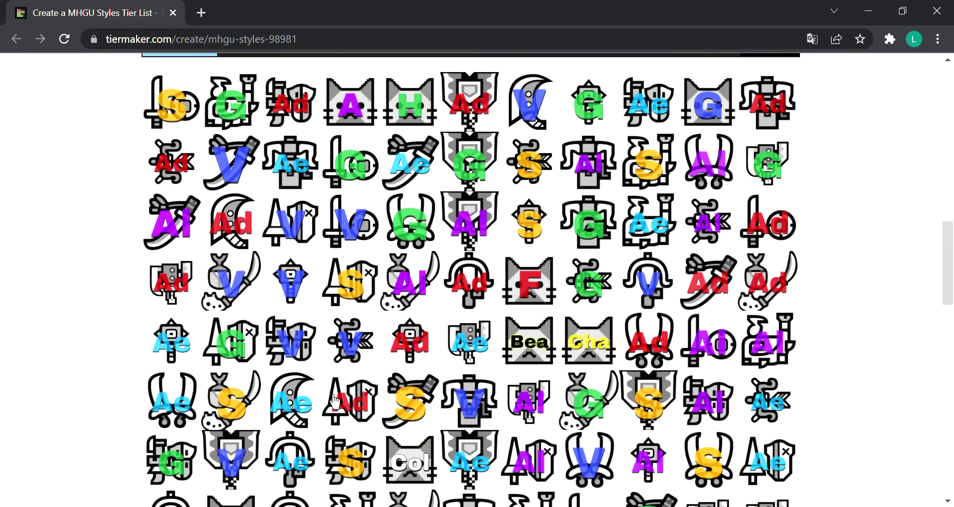
scroll(518, 403, "down", 1)
scroll(518, 402, "down", 5)
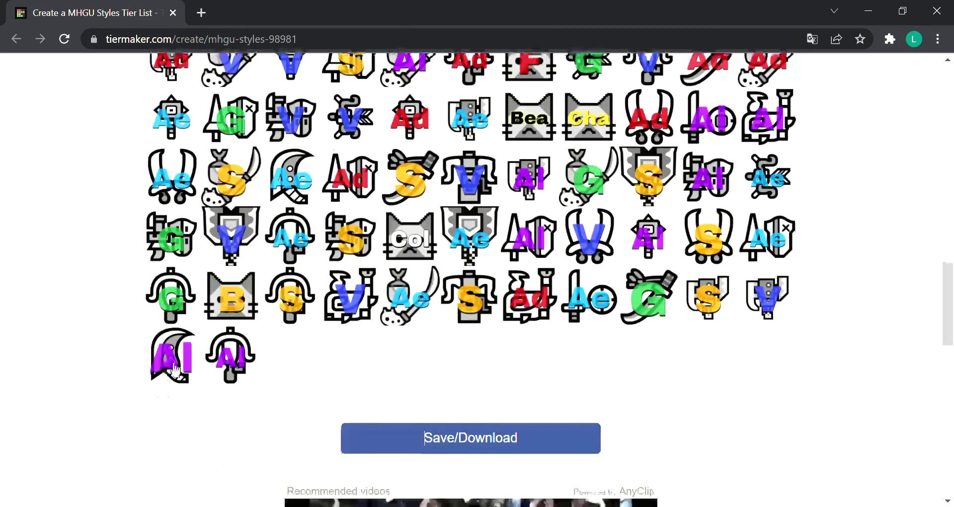
left_click_drag(171, 355, 439, 245)
scroll(99, 277, "up", 10)
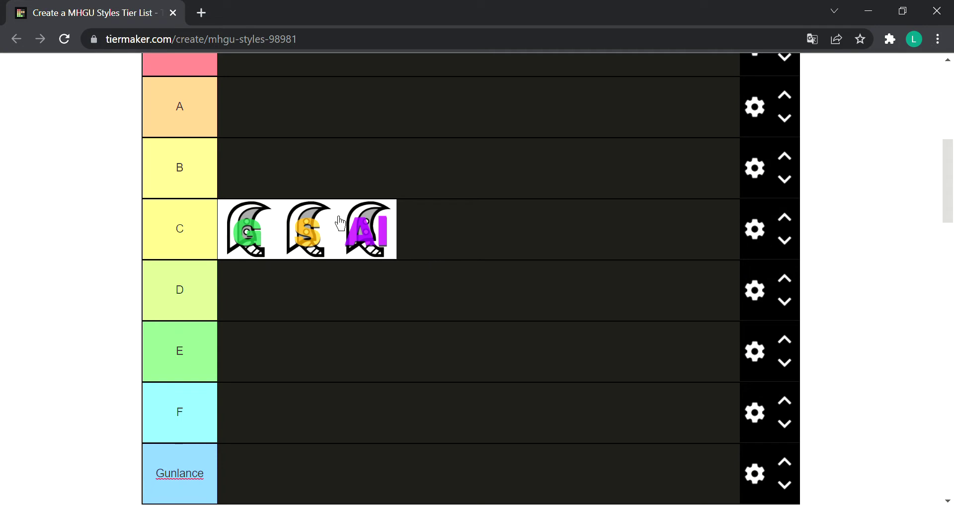
Place the great sword icon with the red Ad in the A tier.
scroll(430, 267, "down", 10)
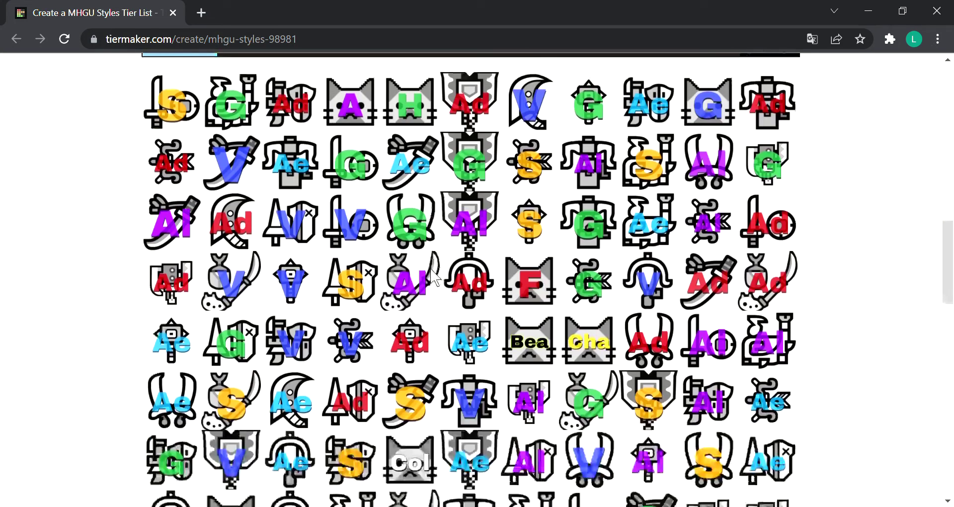
scroll(433, 278, "down", 2)
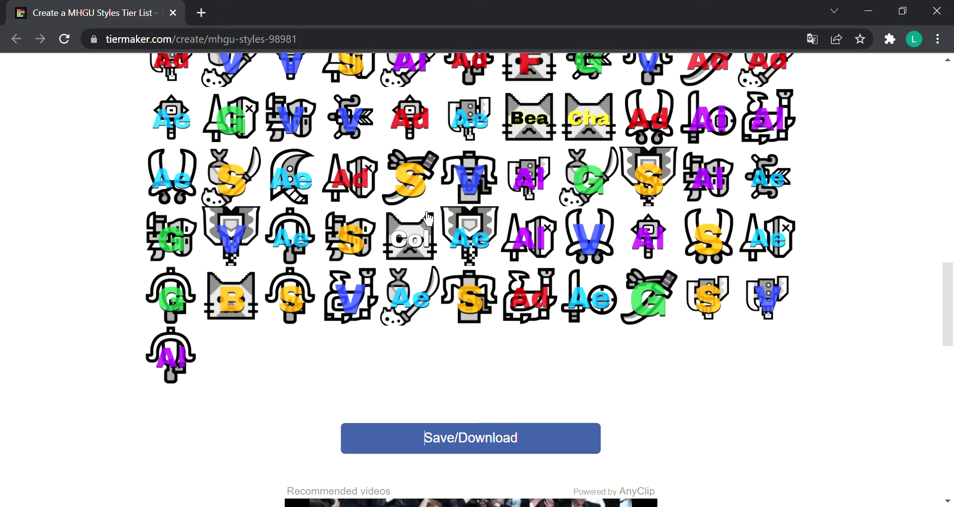
scroll(602, 257, "up", 3)
scroll(602, 257, "up", 2)
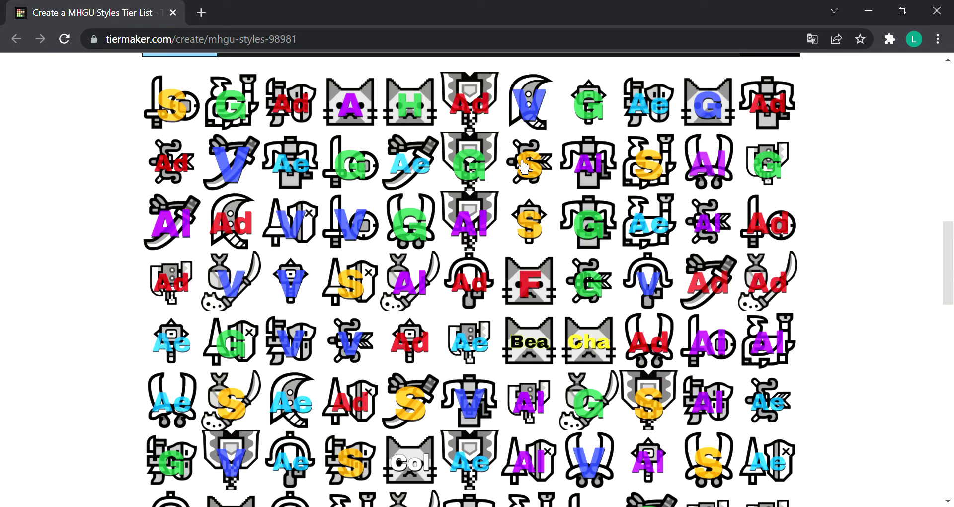
left_click_drag(231, 233, 314, 185)
scroll(142, 182, "up", 12)
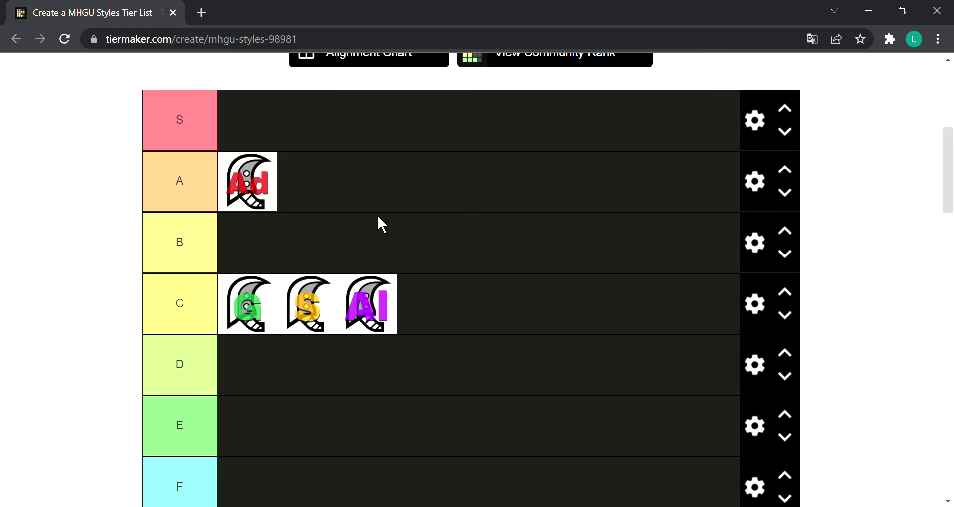
Place the great sword icon with the light blue Ae in the D tier.
scroll(373, 247, "down", 3)
scroll(372, 243, "down", 5)
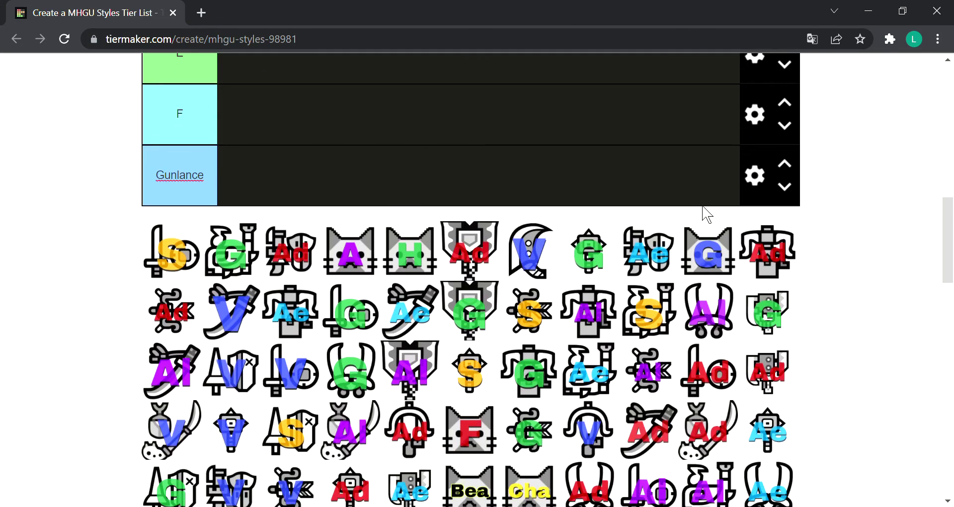
scroll(507, 173, "down", 3)
scroll(534, 191, "down", 3)
left_click_drag(234, 262, 253, 229)
scroll(77, 228, "up", 10)
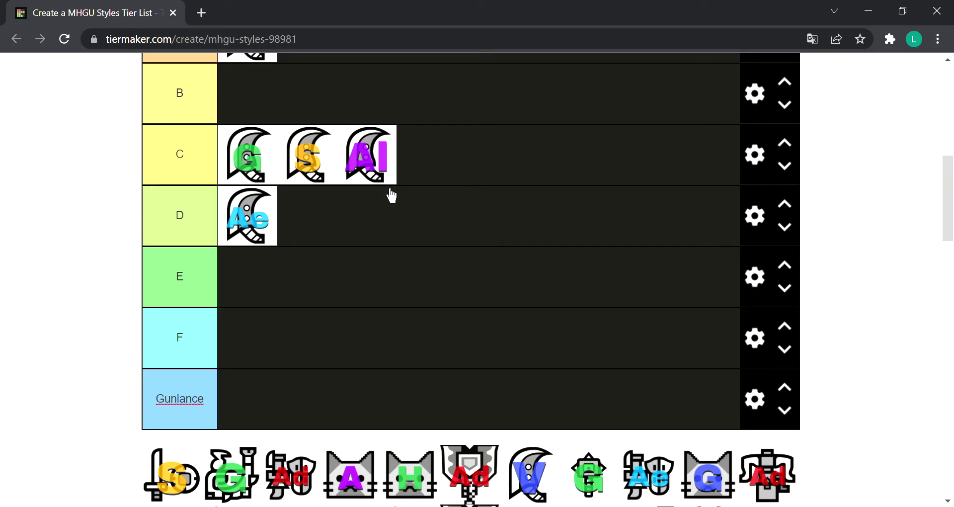
Place the great sword icon with the blue V in the S tier.
scroll(352, 152, "up", 3)
scroll(353, 155, "down", 3)
scroll(388, 281, "down", 6)
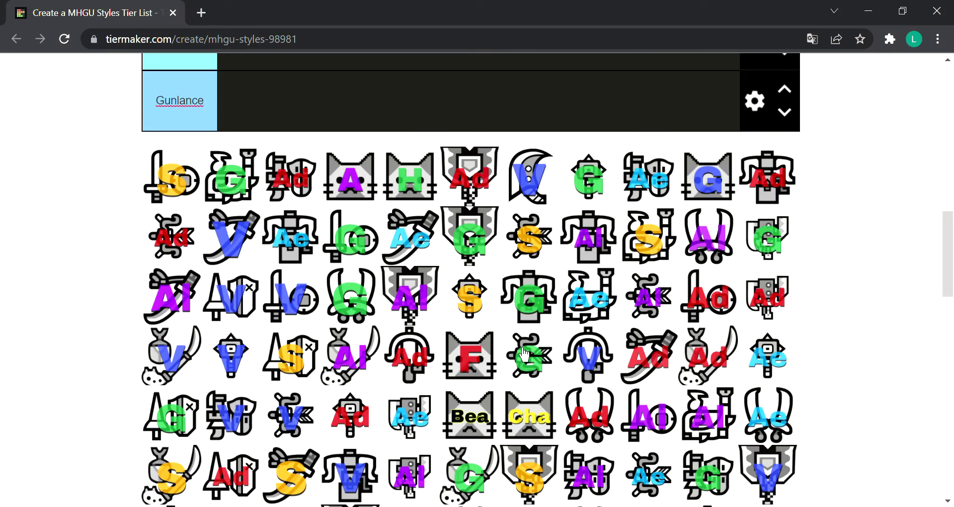
left_click_drag(547, 188, 280, 204)
scroll(538, 187, "up", 12)
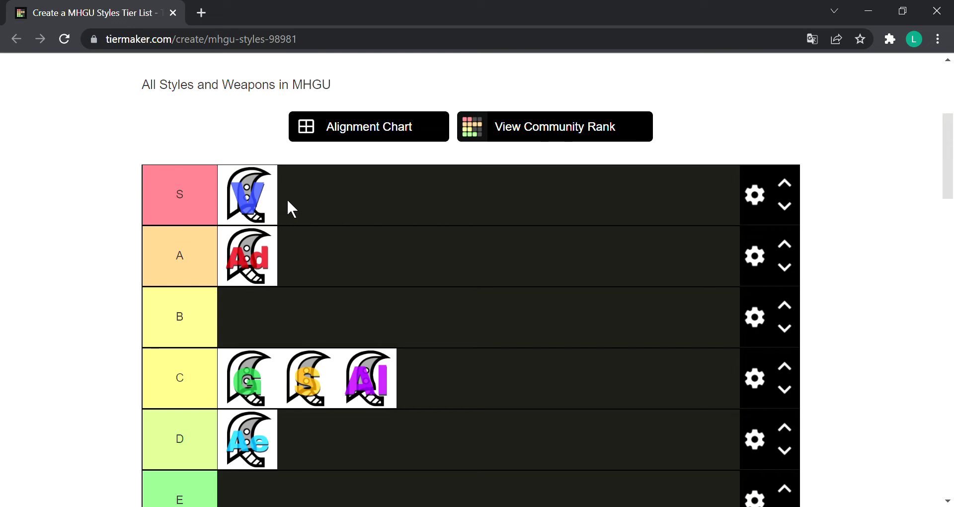
Place the long sword icon with the green G at the start of the C tier, before the great swords.
scroll(343, 202, "down", 9)
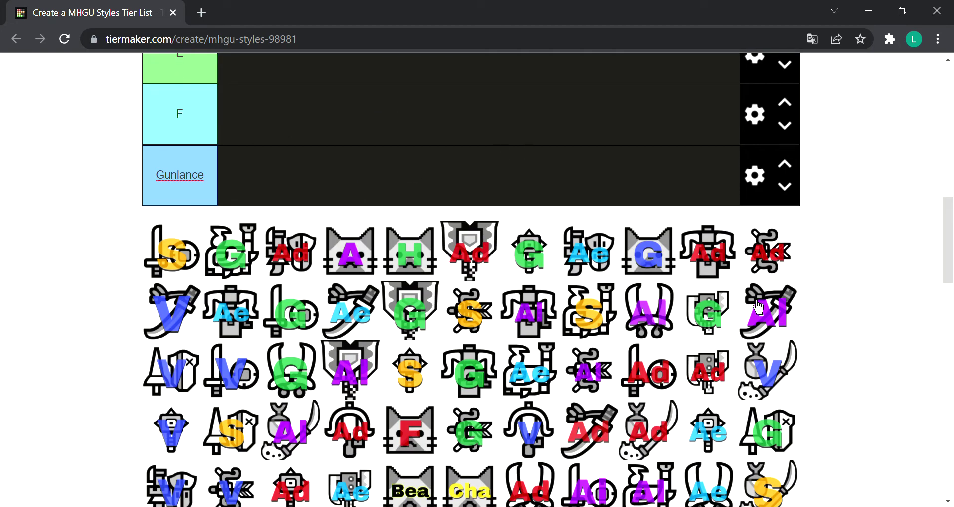
scroll(745, 308, "down", 3)
scroll(674, 347, "down", 3)
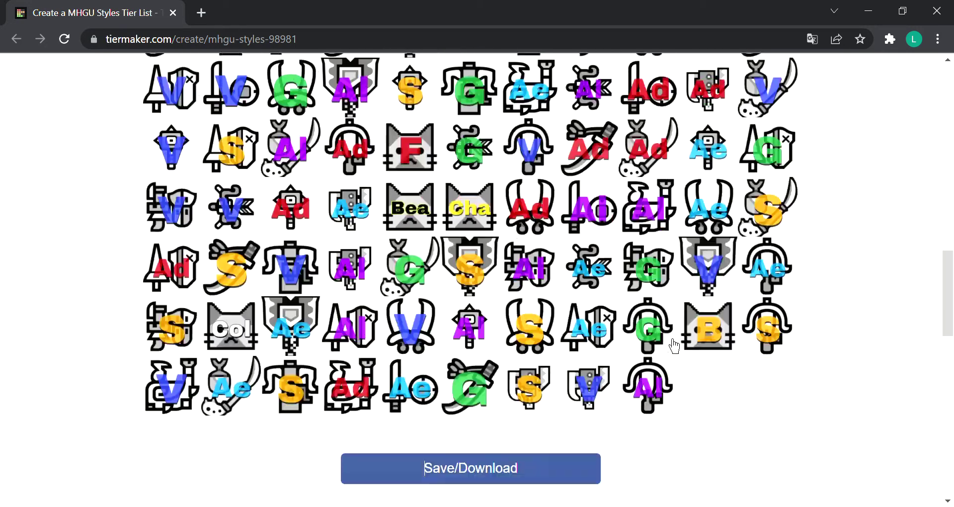
scroll(397, 358, "up", 3)
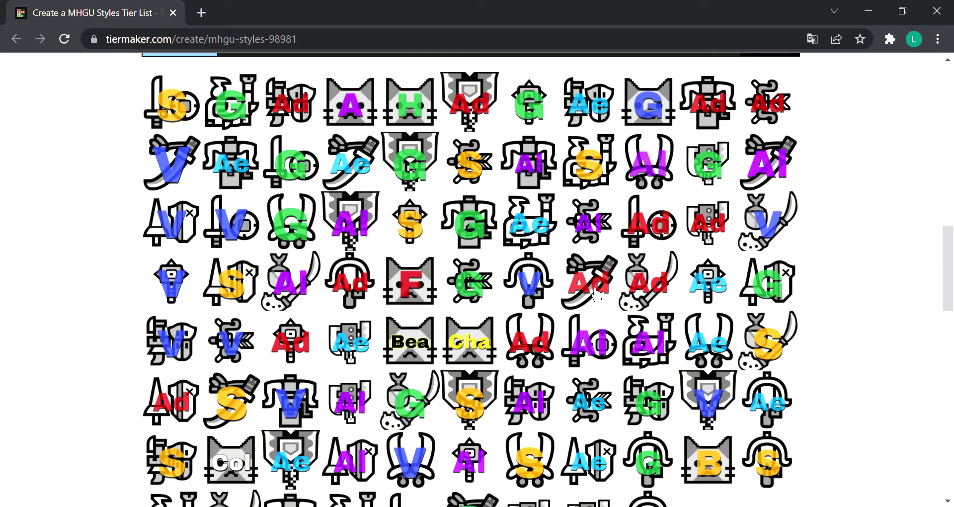
scroll(511, 365, "down", 3)
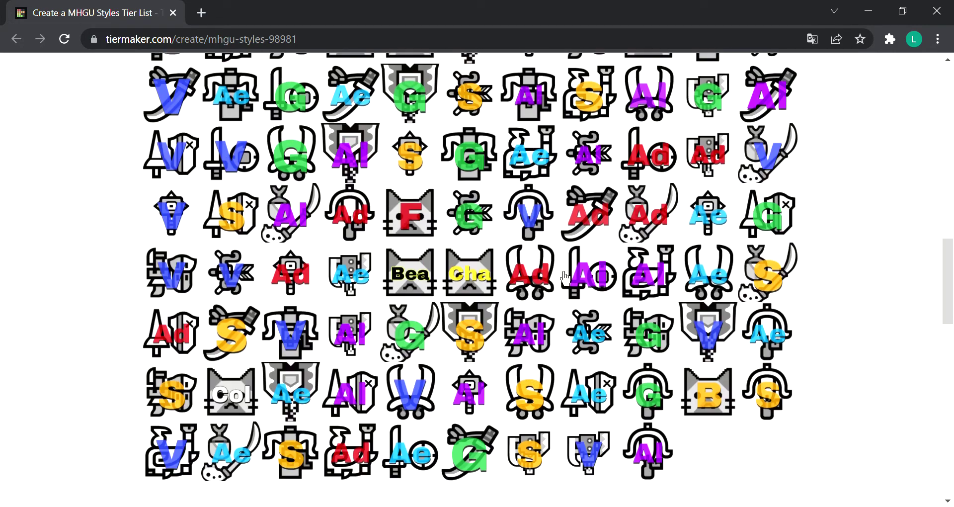
left_click_drag(479, 398, 267, 325)
scroll(30, 259, "up", 13)
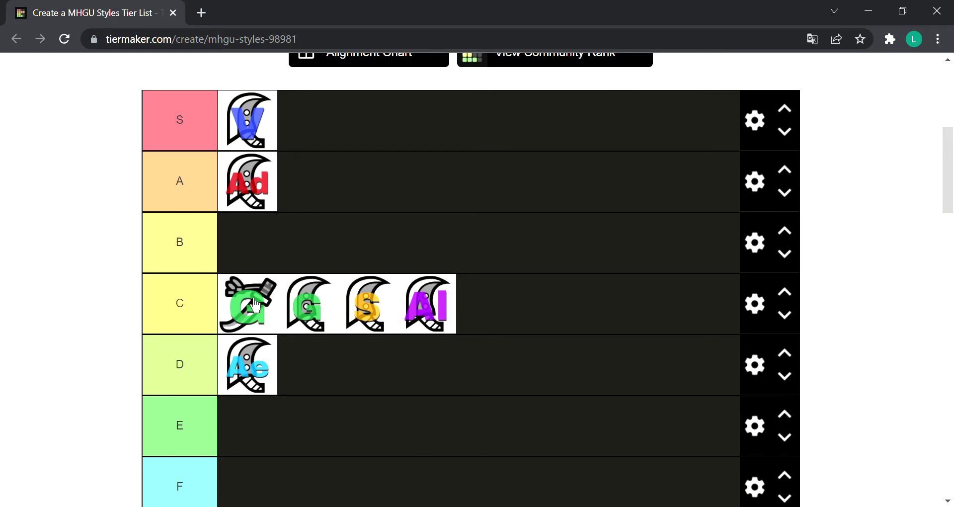
Look over the current tiers and the unranked icons for the remaining long sword styles.
scroll(256, 305, "down", 3)
scroll(257, 306, "up", 3)
scroll(258, 307, "down", 3)
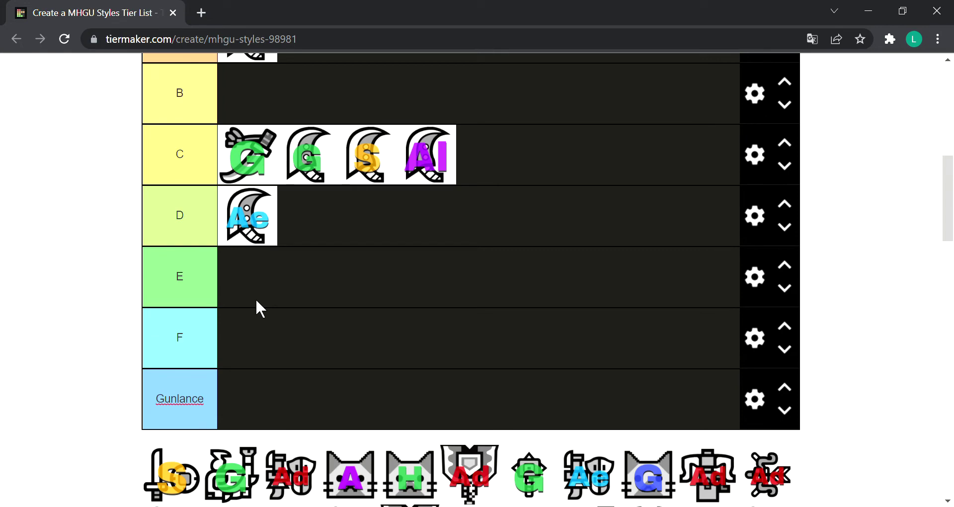
scroll(258, 303, "down", 5)
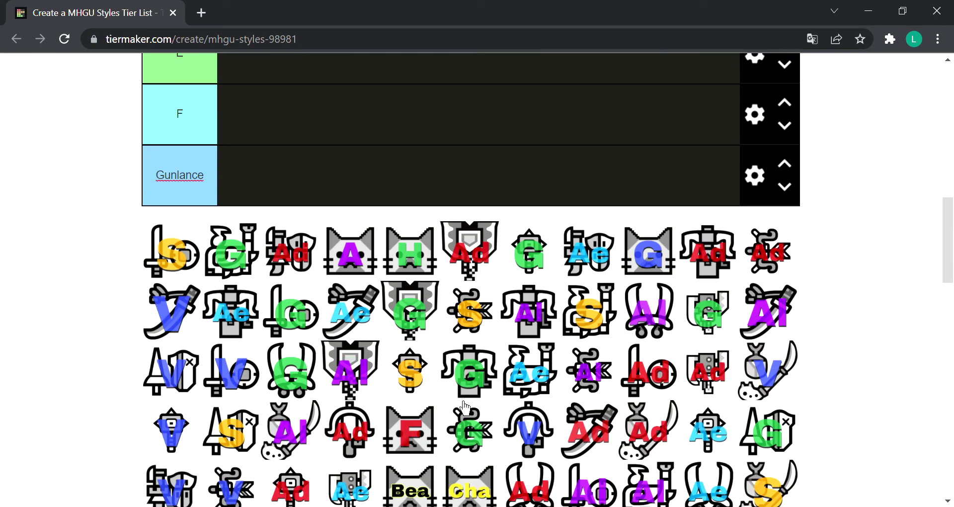
scroll(515, 382, "down", 3)
scroll(515, 385, "up", 10)
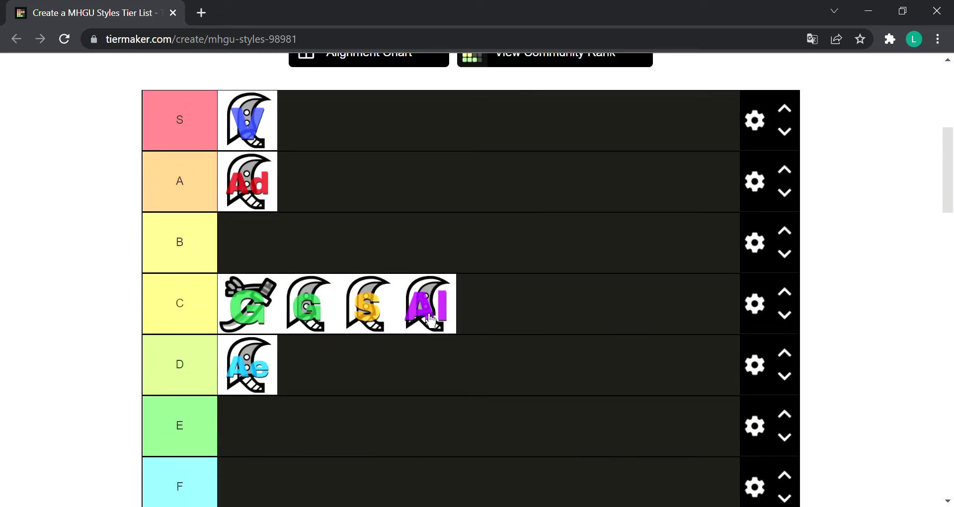
scroll(228, 278, "down", 5)
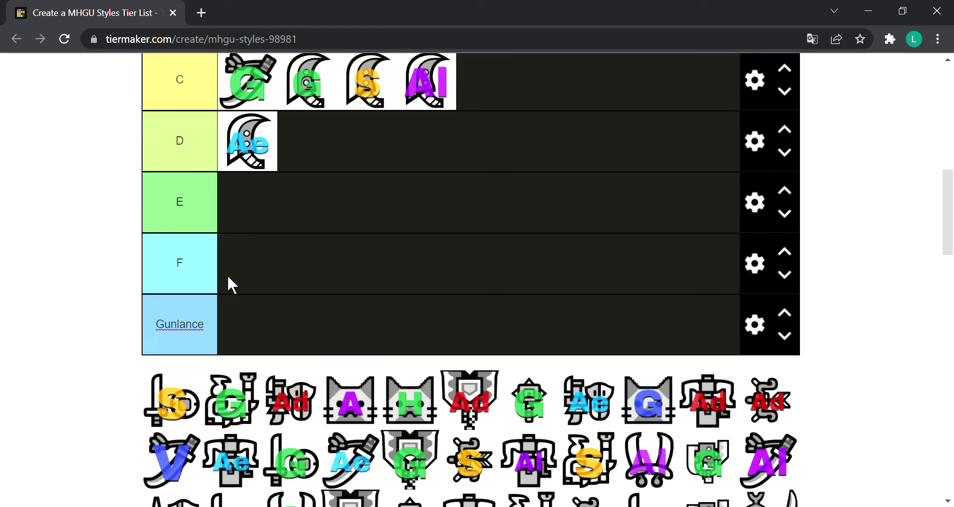
scroll(273, 255, "up", 5)
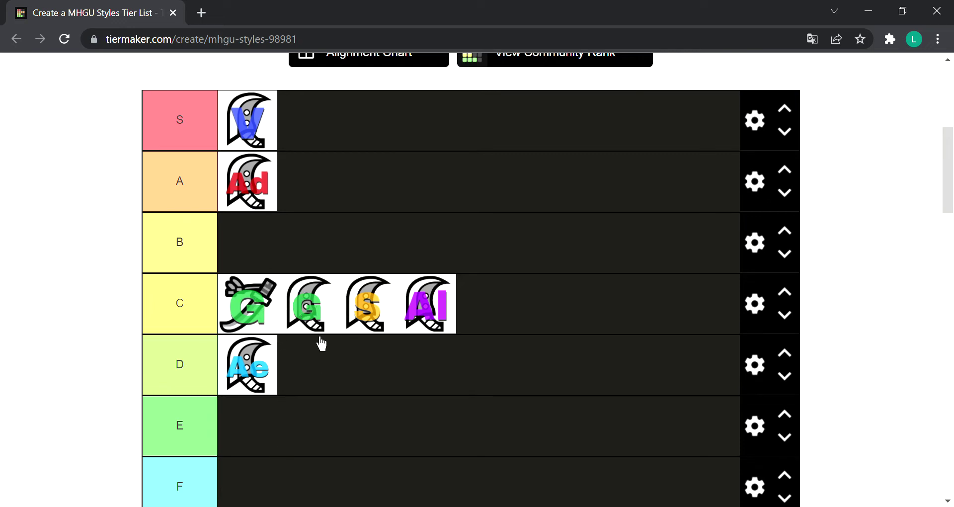
Place the long sword icon with the yellow S in the B tier.
scroll(398, 240, "down", 7)
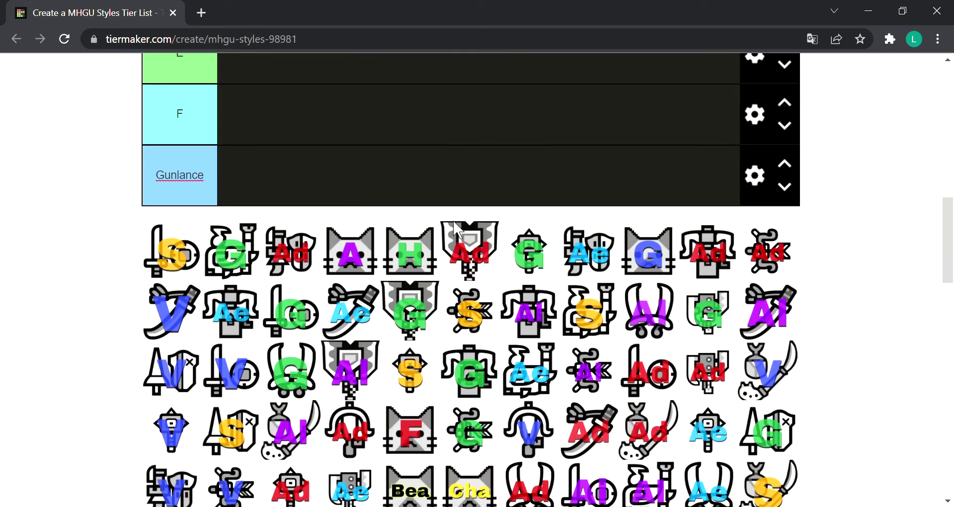
scroll(368, 241, "up", 1)
scroll(367, 241, "up", 4)
scroll(281, 169, "down", 6)
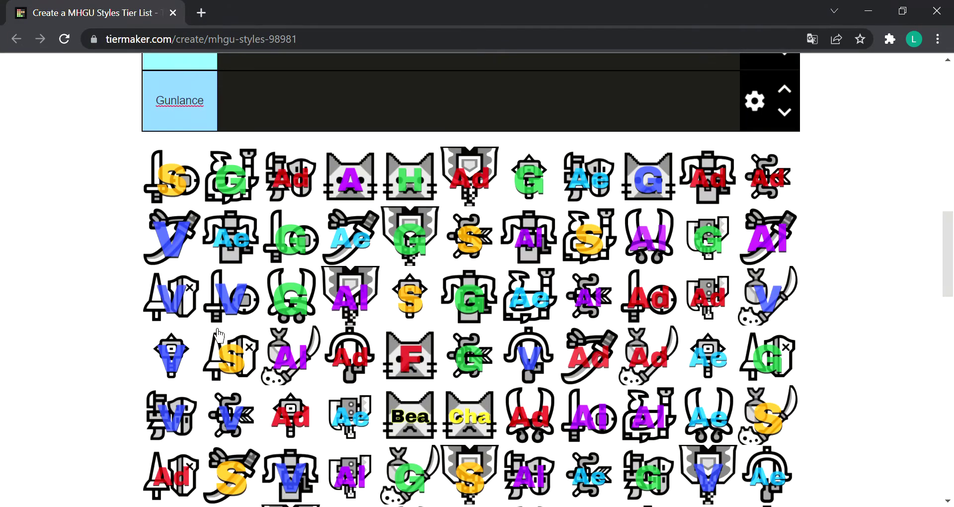
scroll(482, 258, "down", 5)
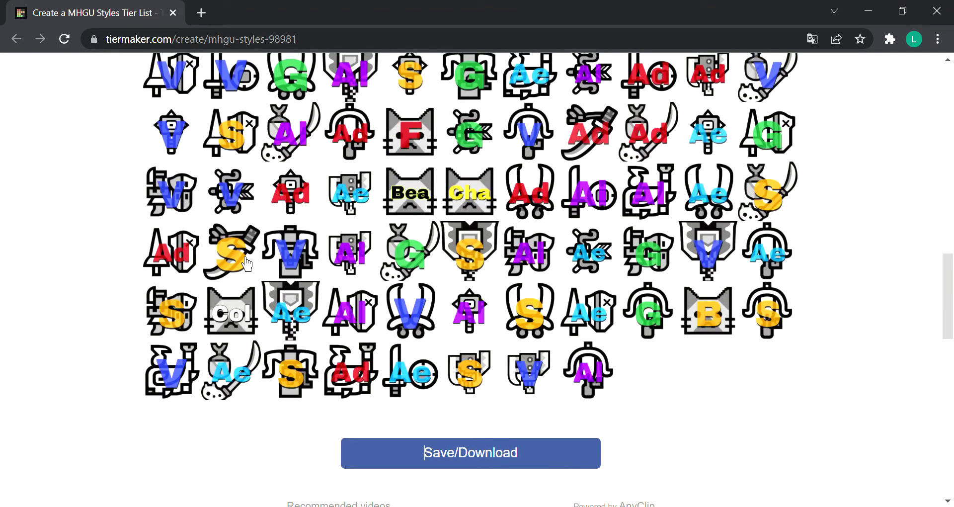
left_click_drag(251, 272, 330, 172)
scroll(244, 224, "up", 15)
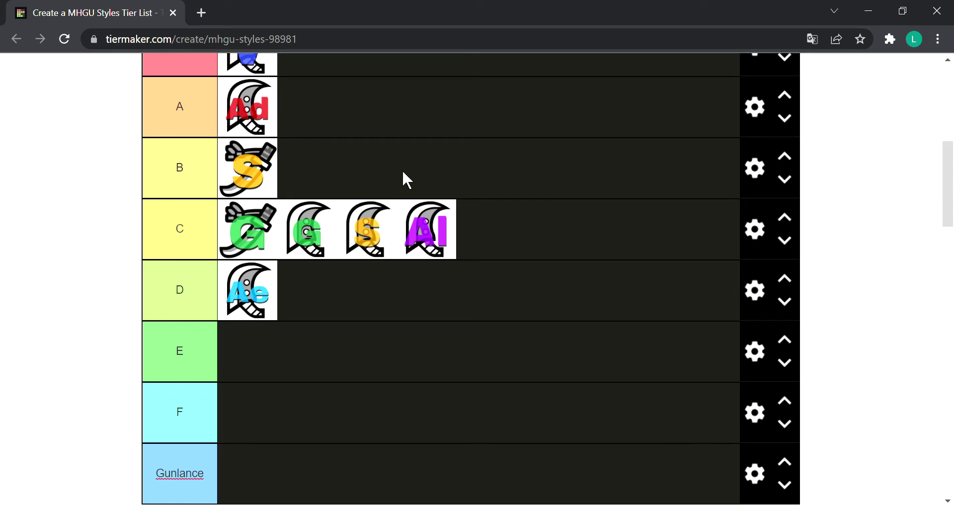
Place the long sword icon with the red Ad in the B tier, after the long sword with the yellow S.
scroll(402, 173, "down", 7)
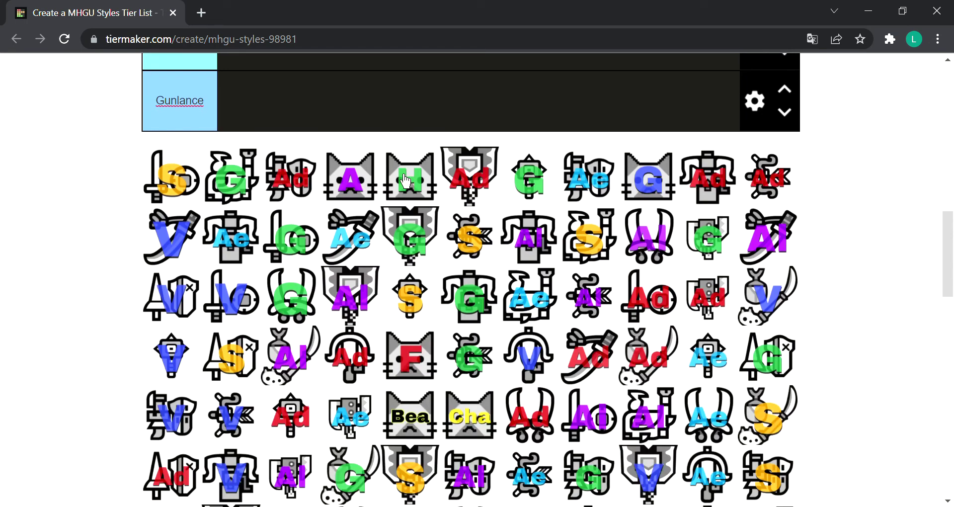
scroll(405, 181, "down", 3)
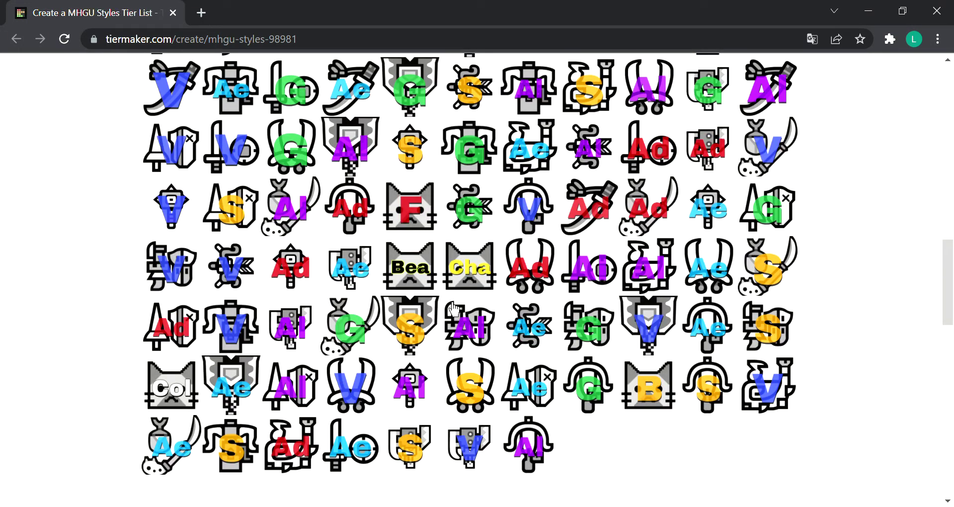
scroll(452, 308, "up", 2)
scroll(456, 305, "up", 2)
left_click_drag(588, 367, 432, 174)
scroll(437, 199, "up", 7)
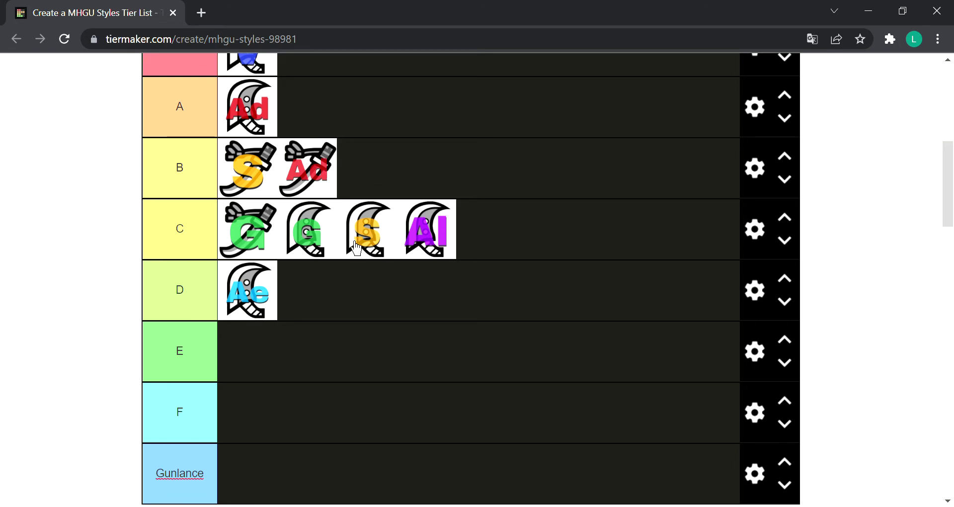
Place the long sword icon with the light blue Ae in the F tier.
scroll(415, 255, "down", 6)
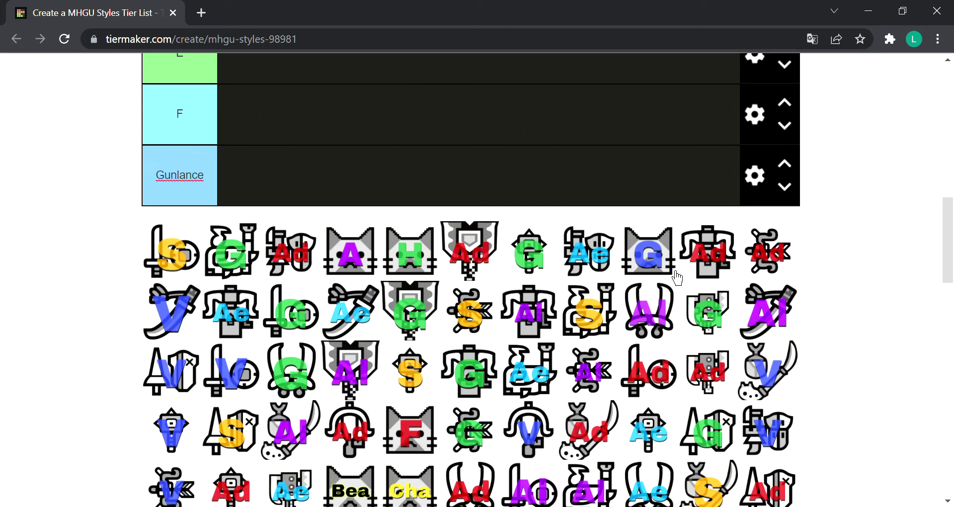
scroll(599, 249, "down", 2)
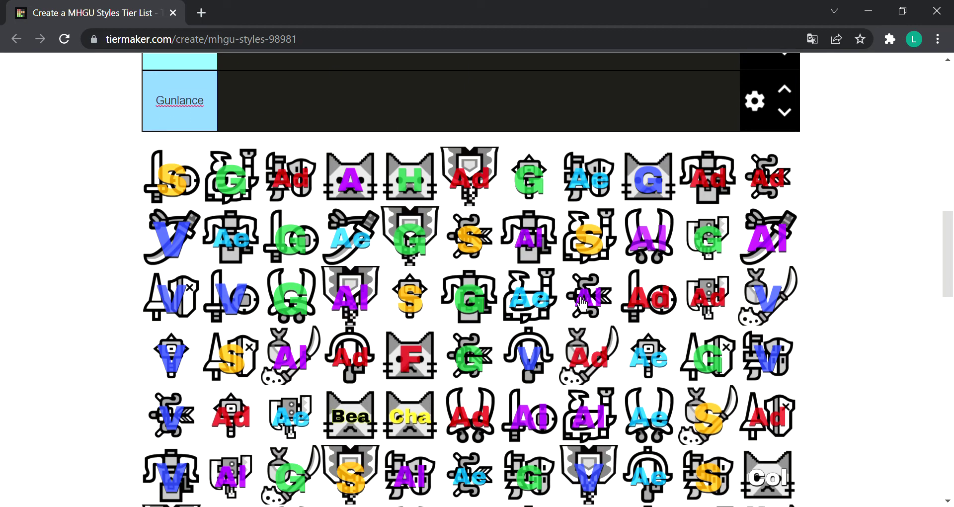
left_click_drag(354, 247, 327, 354)
scroll(323, 154, "up", 6)
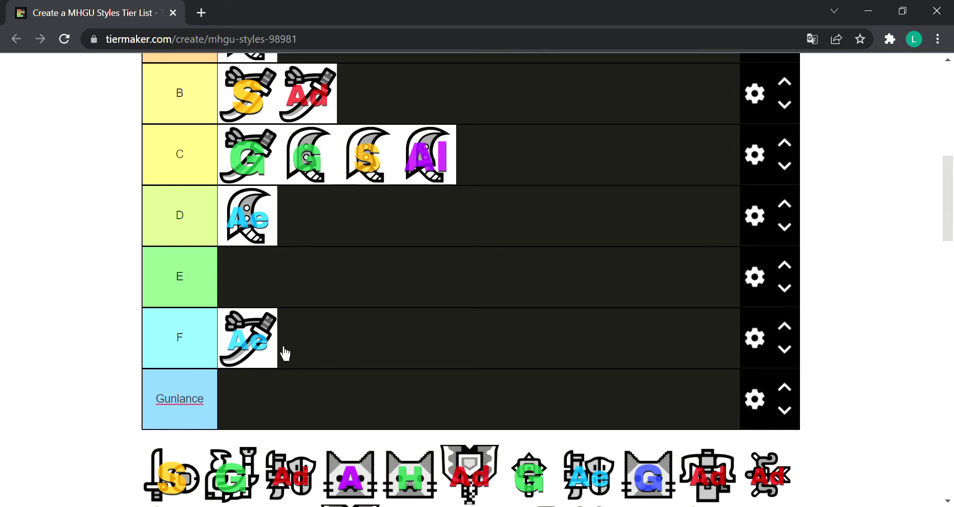
Review the great sword and long sword placements across the tiers from S to F.
scroll(285, 353, "down", 1)
scroll(283, 331, "up", 1)
scroll(285, 354, "up", 5)
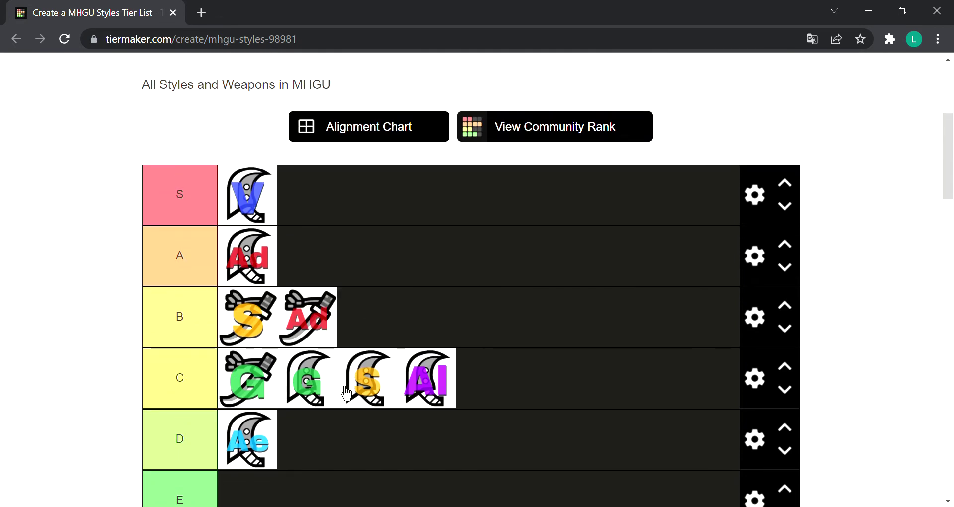
scroll(348, 207, "down", 6)
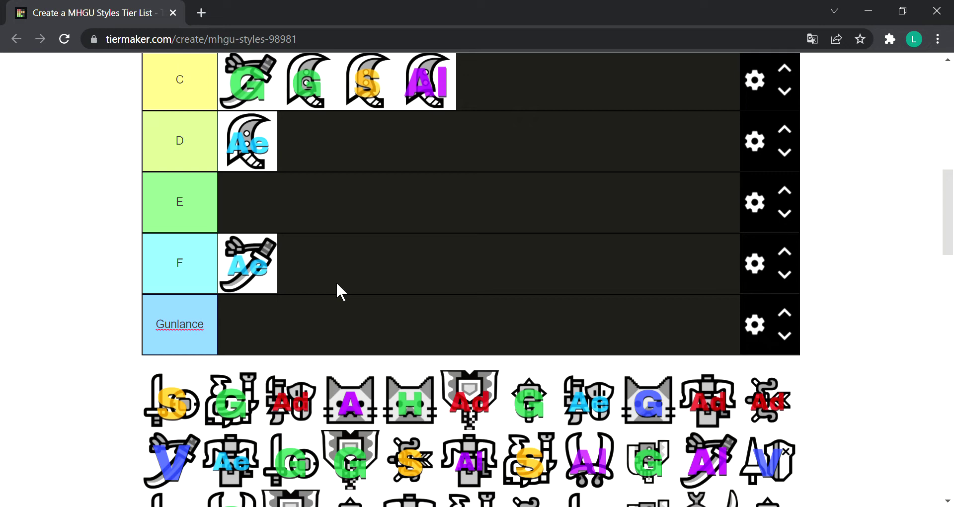
scroll(336, 282, "up", 8)
scroll(336, 283, "down", 3)
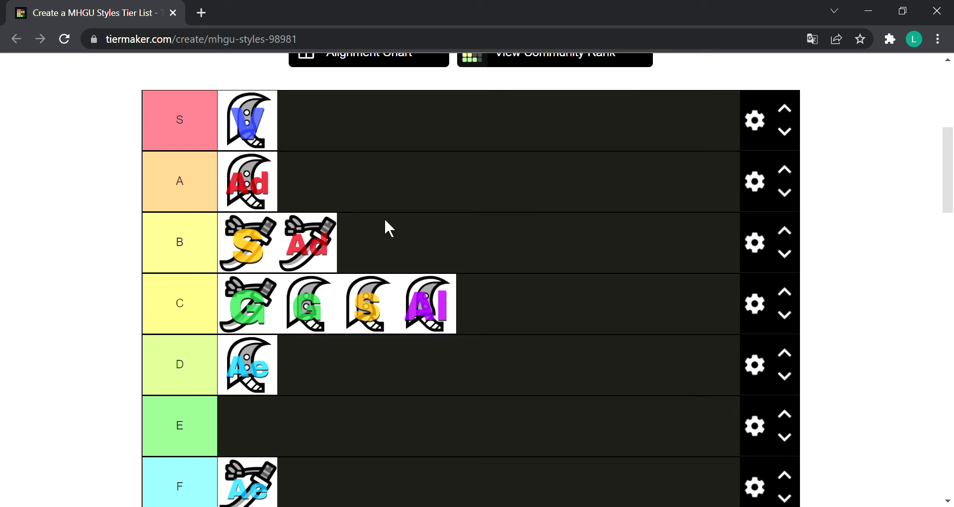
scroll(351, 255, "down", 9)
scroll(267, 363, "up", 5)
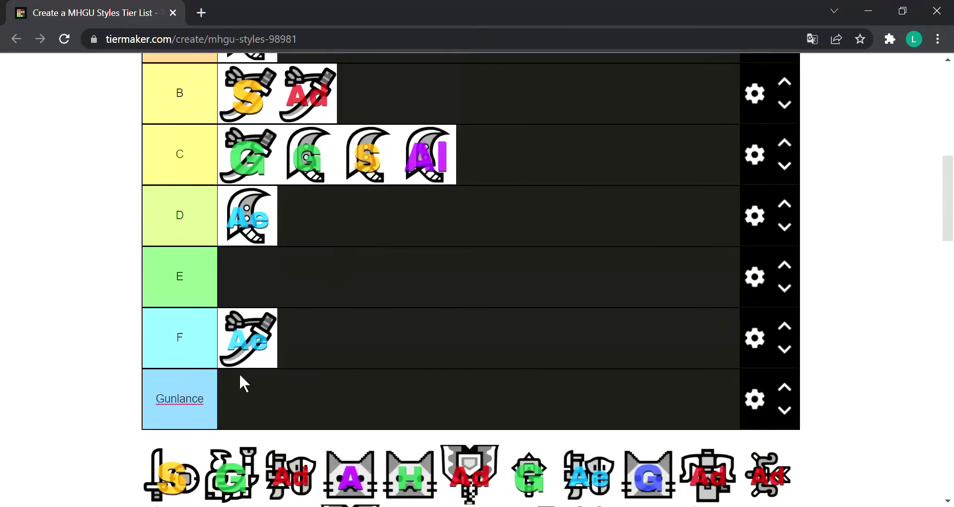
scroll(311, 342, "up", 1)
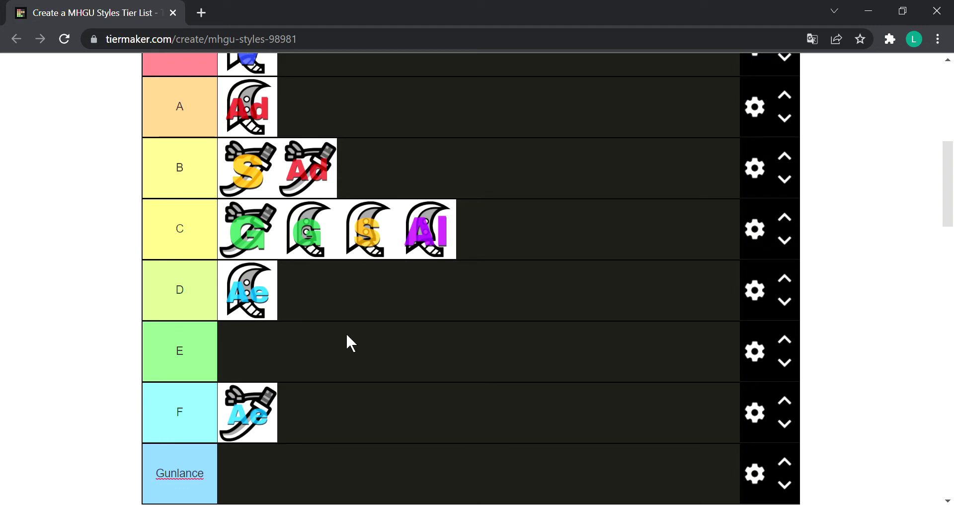
Place the long sword icon with the purple Al in the C tier, directly after the long sword with the green G.
scroll(406, 306, "down", 3)
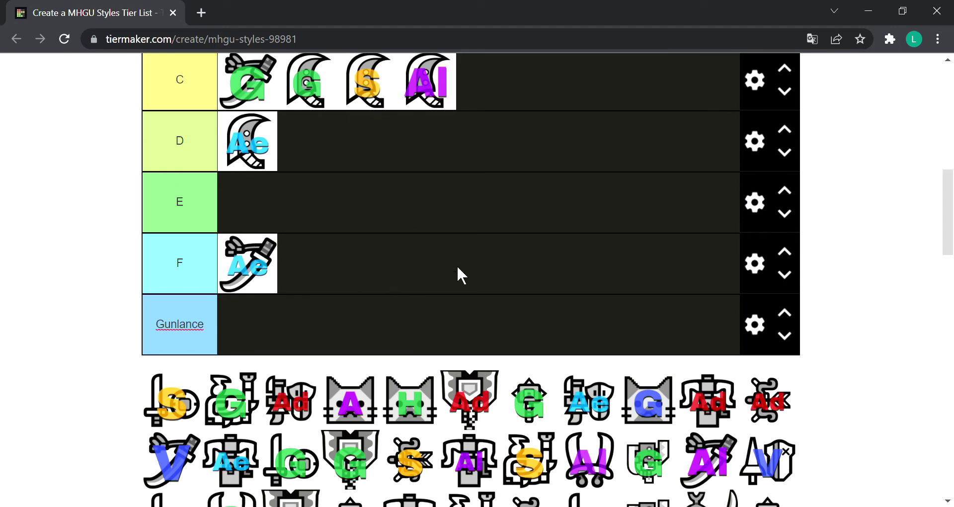
scroll(468, 221, "down", 3)
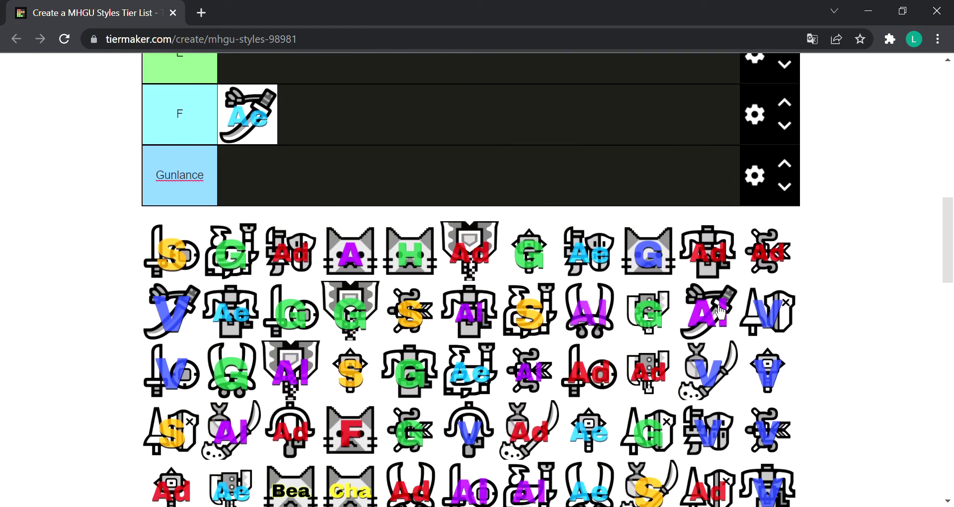
left_click_drag(710, 327, 320, 172)
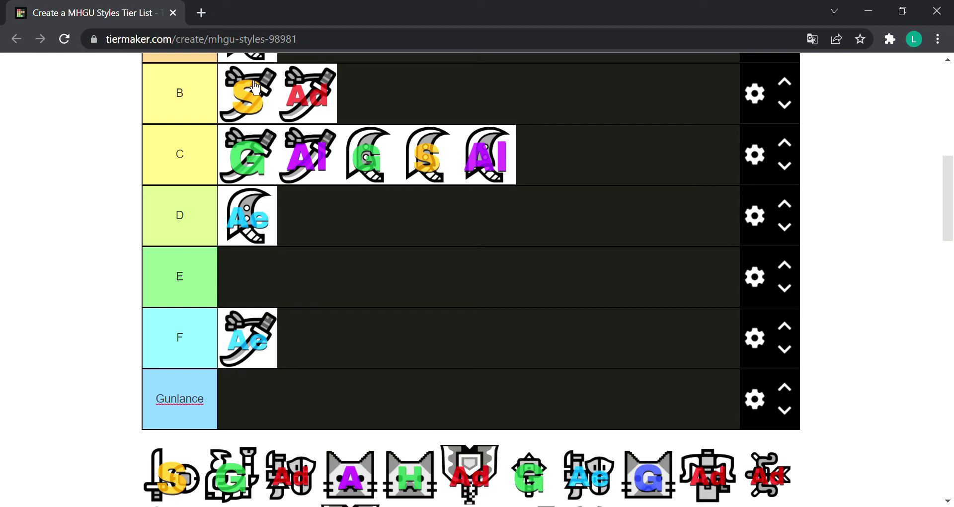
Place the long sword icon with the blue V in the S tier, after the great sword.
scroll(448, 165, "down", 1)
scroll(449, 165, "down", 4)
scroll(448, 165, "down", 1)
scroll(448, 165, "down", 2)
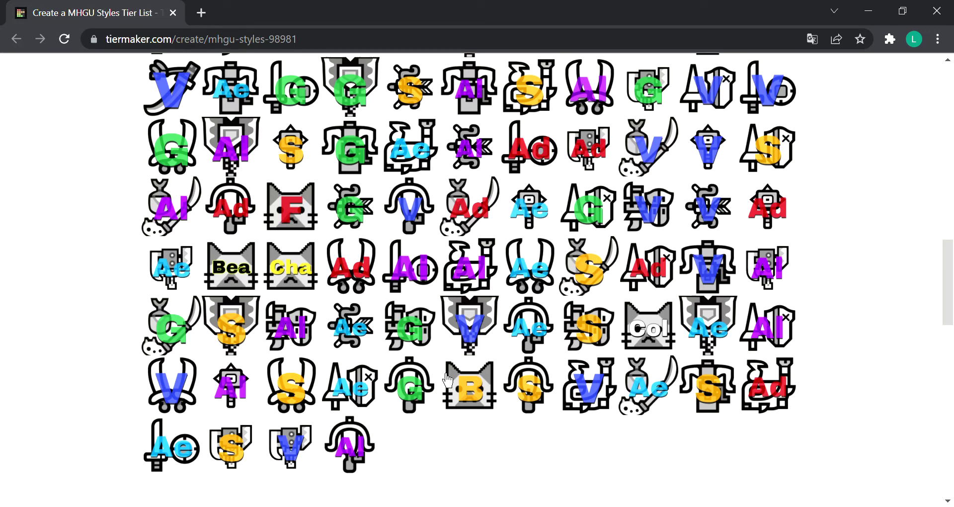
left_click_drag(191, 97, 368, 271)
scroll(85, 245, "up", 10)
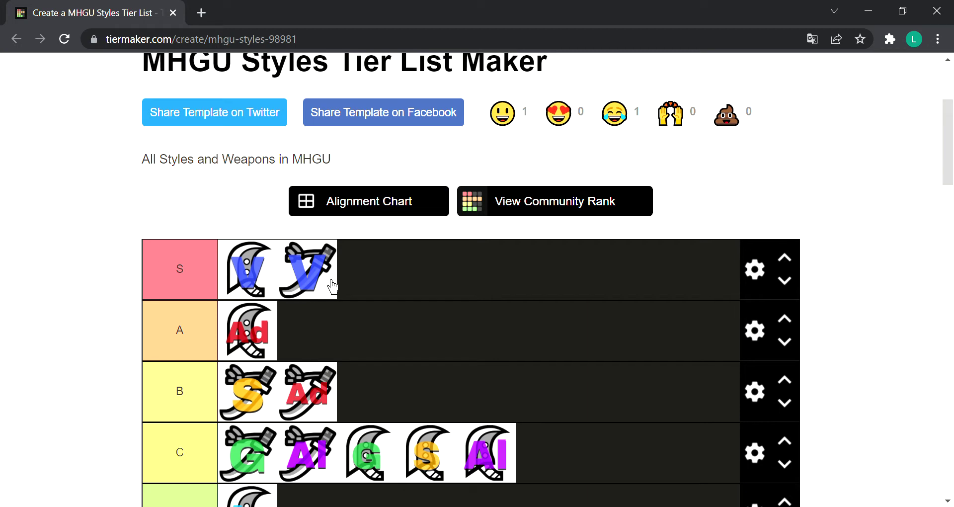
left_click_drag(333, 287, 363, 271)
Place the sword and shield icon with the green G at the end of the C tier.
scroll(388, 239, "down", 3)
scroll(341, 188, "up", 3)
scroll(341, 188, "down", 12)
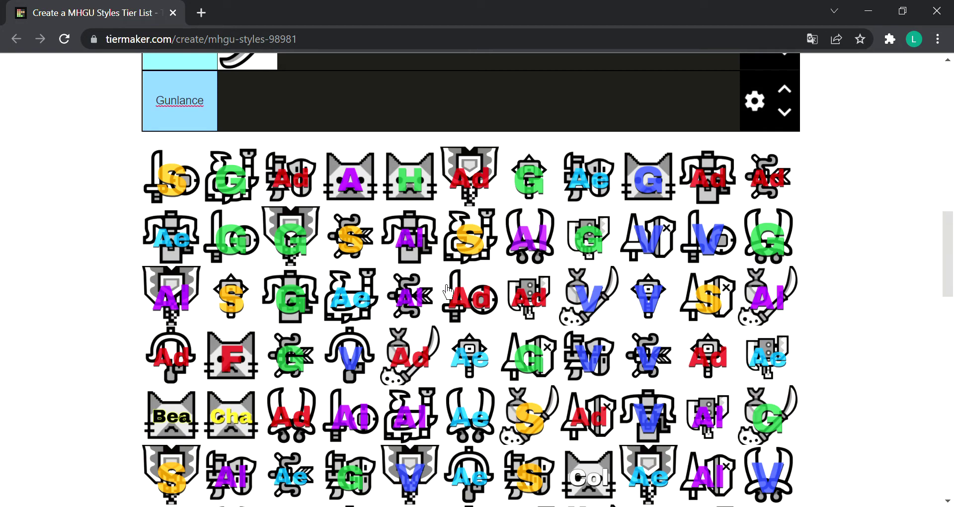
scroll(574, 288, "down", 6)
scroll(574, 287, "up", 5)
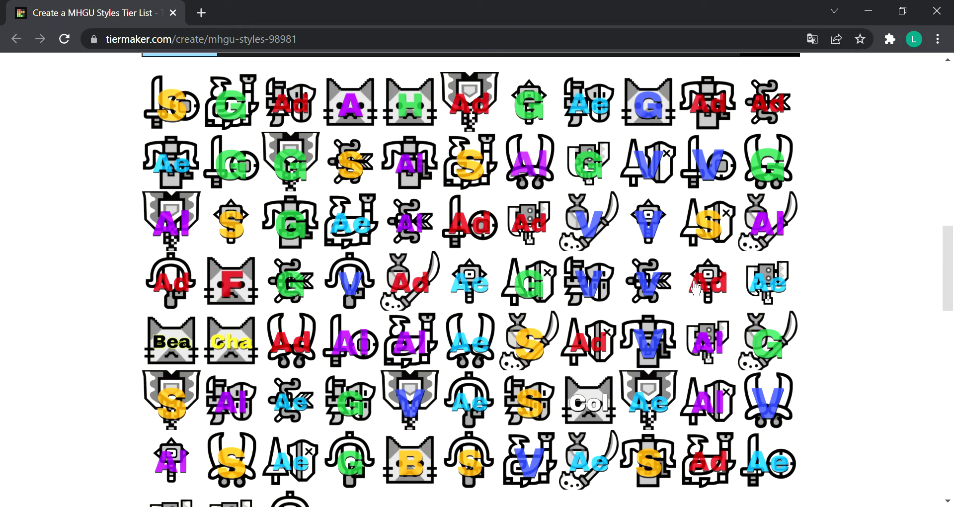
left_click_drag(236, 177, 626, 386)
scroll(149, 239, "up", 8)
scroll(158, 246, "up", 4)
scroll(625, 385, "down", 2)
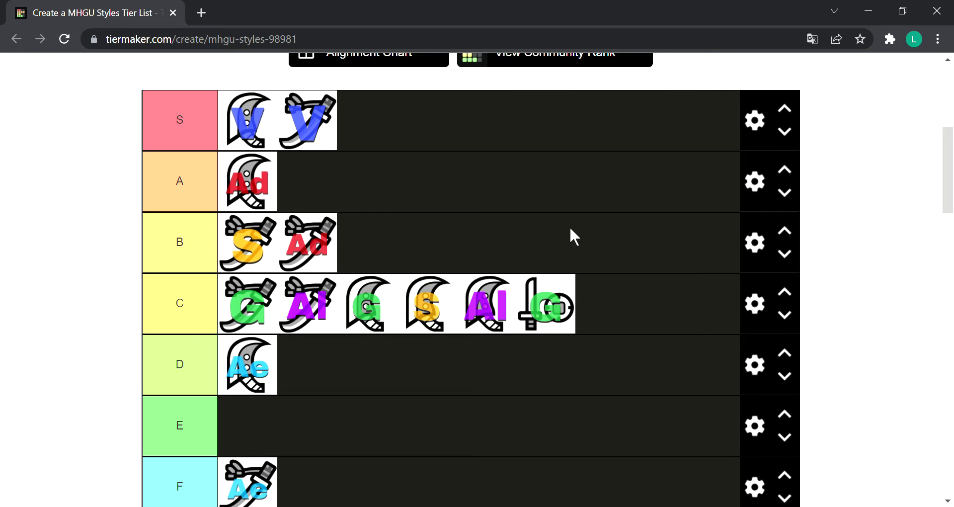
Place the sword and shield icon with the yellow S at the end of the B tier.
scroll(597, 230, "down", 6)
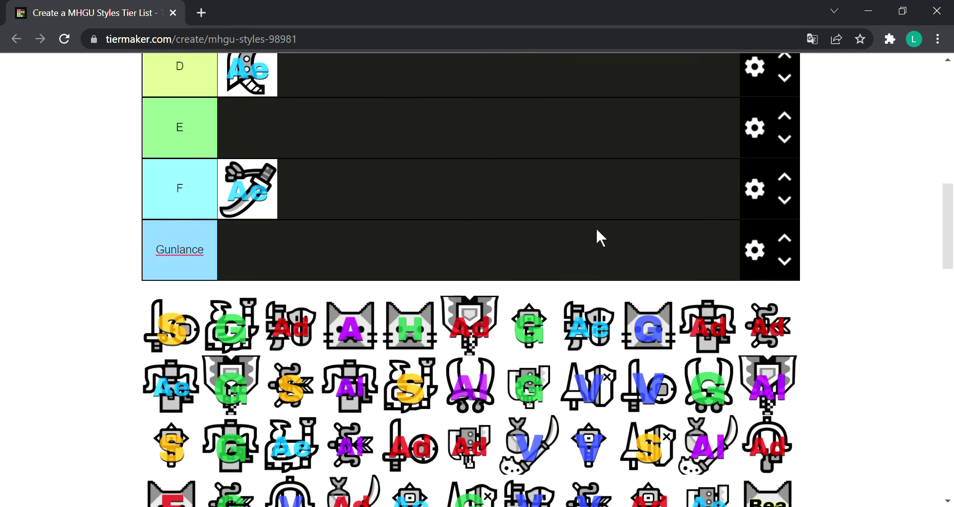
left_click_drag(186, 336, 482, 145)
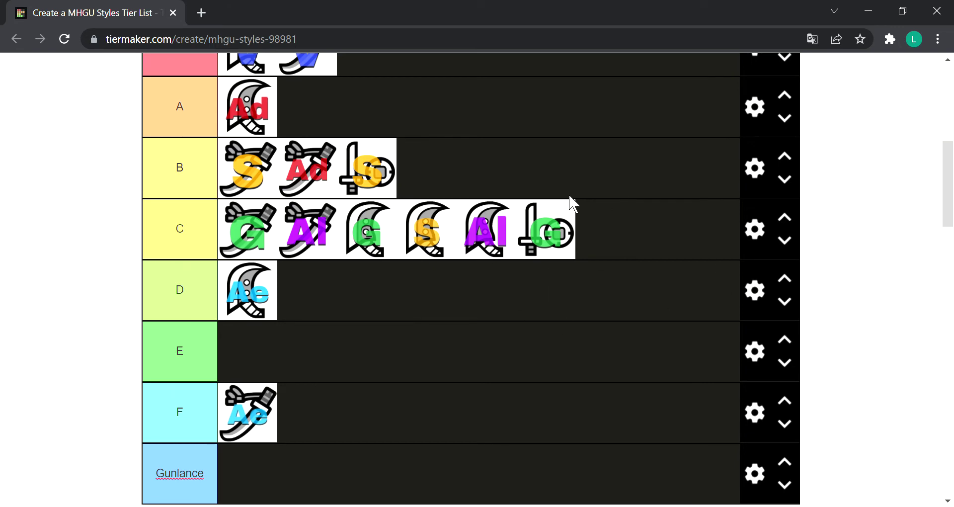
scroll(563, 179, "down", 7)
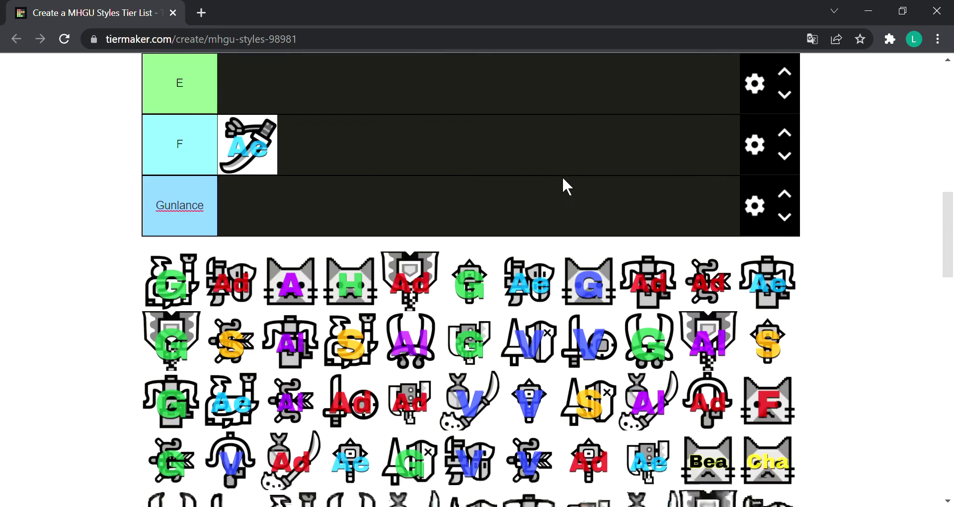
scroll(563, 176, "up", 6)
scroll(566, 181, "up", 3)
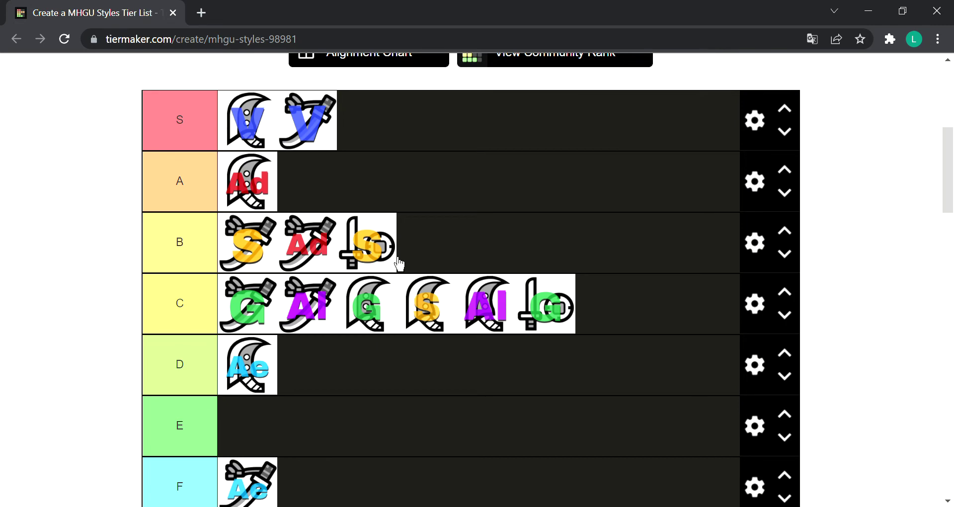
Place the sword and shield icon with the red Ad in the D tier, after the great sword.
scroll(452, 217, "down", 7)
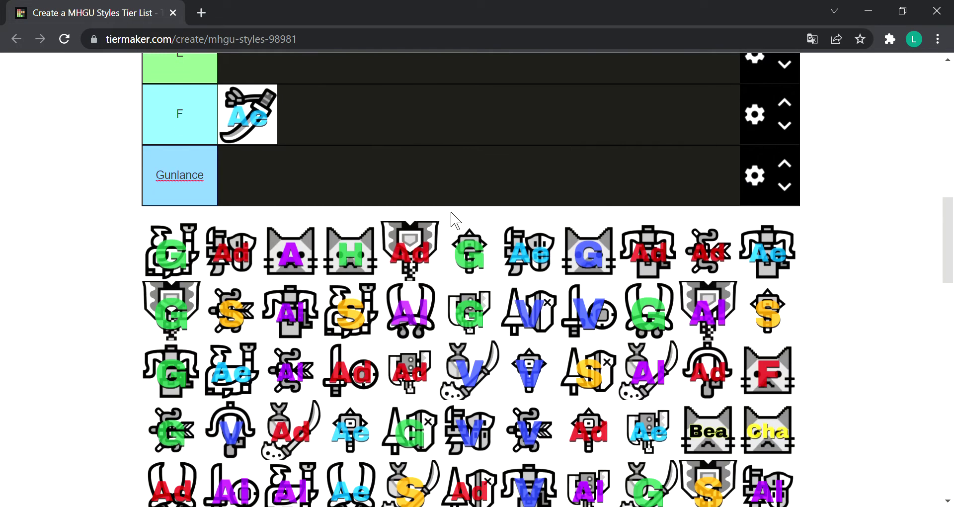
scroll(452, 217, "down", 1)
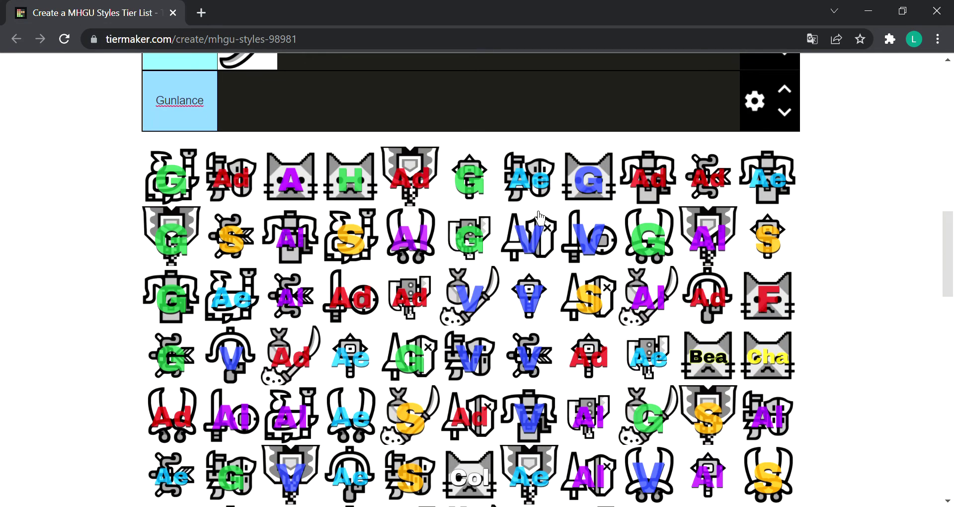
scroll(535, 218, "down", 3)
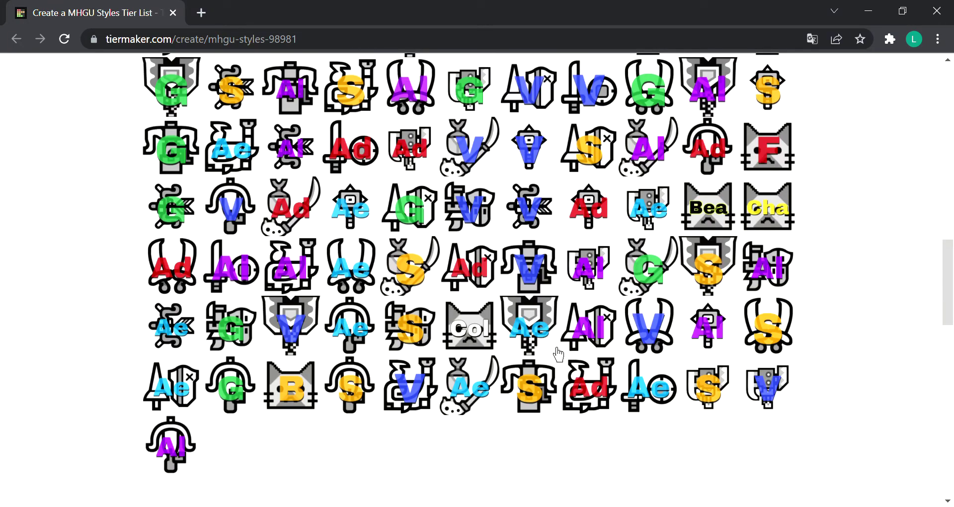
scroll(641, 222, "up", 1)
scroll(621, 219, "up", 1)
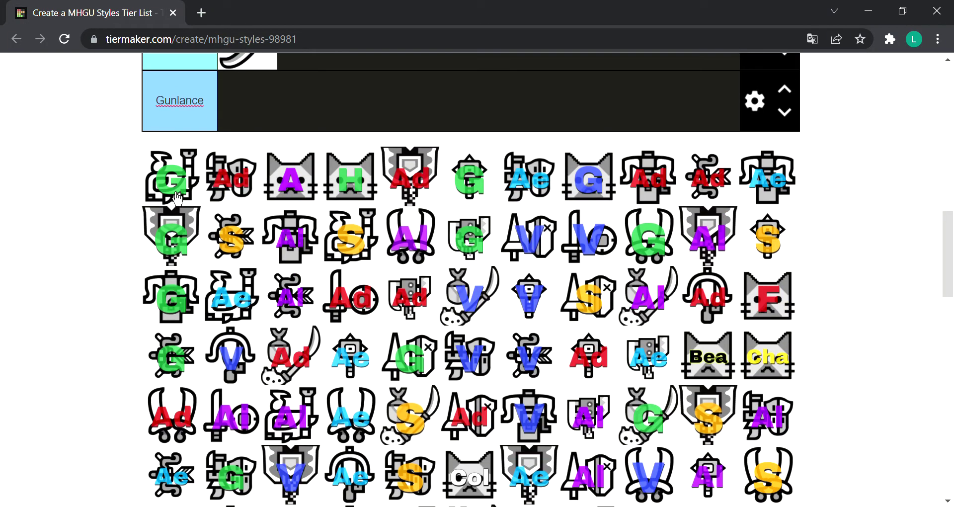
left_click_drag(359, 309, 389, 157)
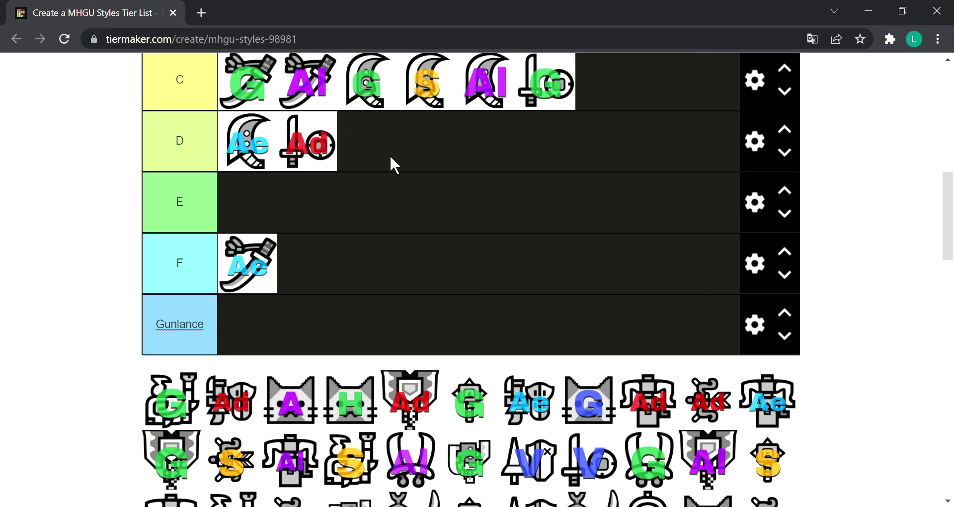
scroll(390, 156, "up", 3)
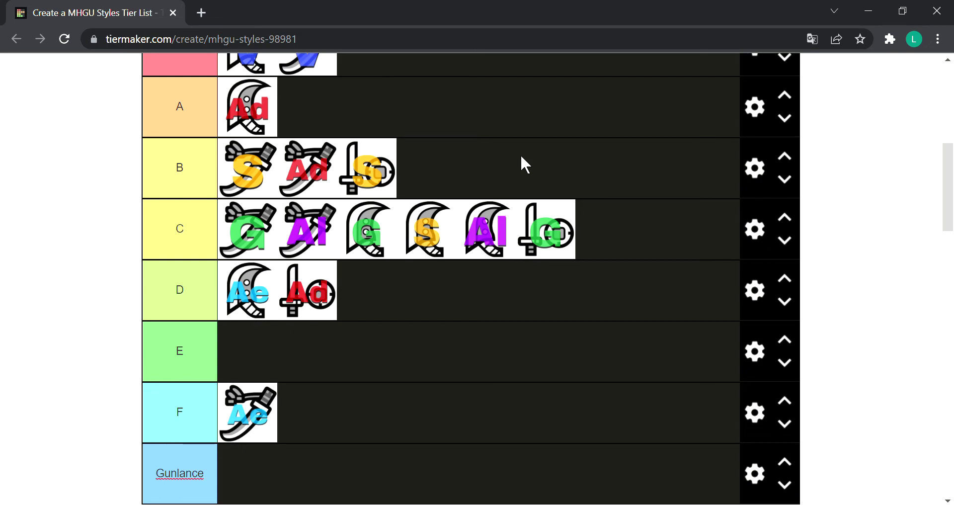
Compare the ranked tiers with the pool of unranked icons to find the remaining sword and shield styles.
scroll(564, 128, "down", 7)
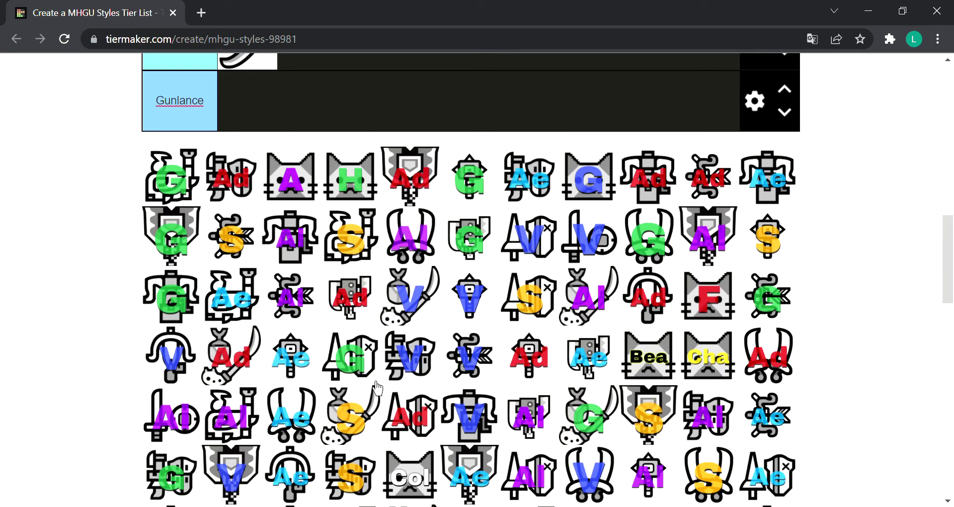
scroll(550, 254, "up", 7)
scroll(458, 298, "down", 3)
scroll(455, 289, "down", 1)
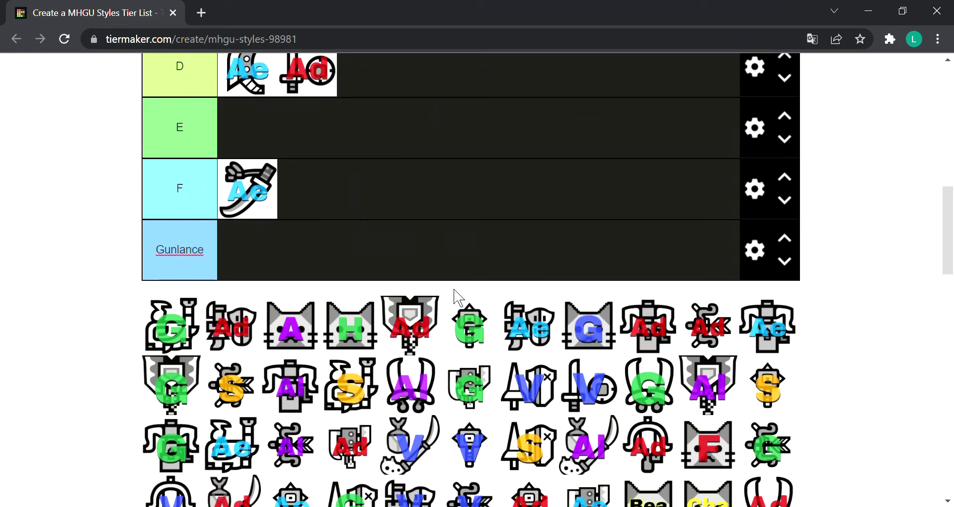
scroll(454, 294, "down", 1)
scroll(313, 186, "up", 3)
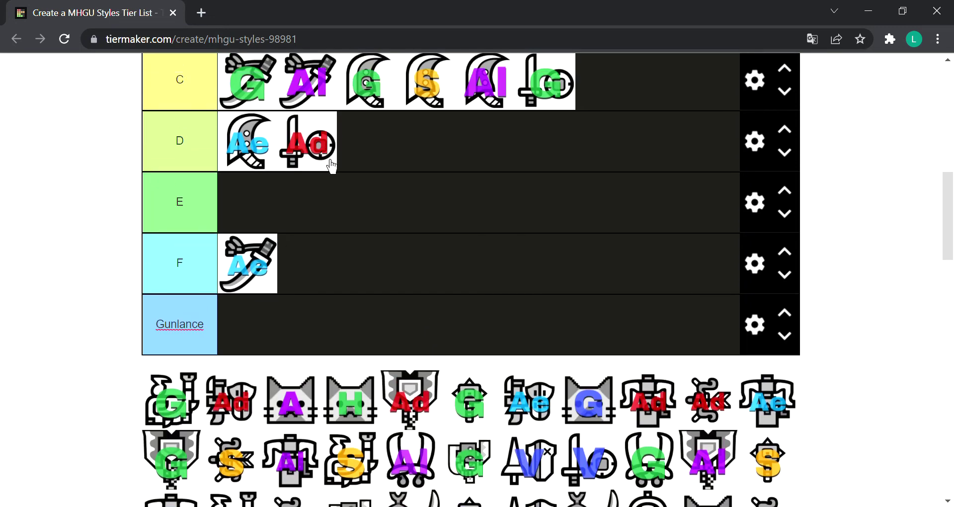
scroll(358, 164, "down", 5)
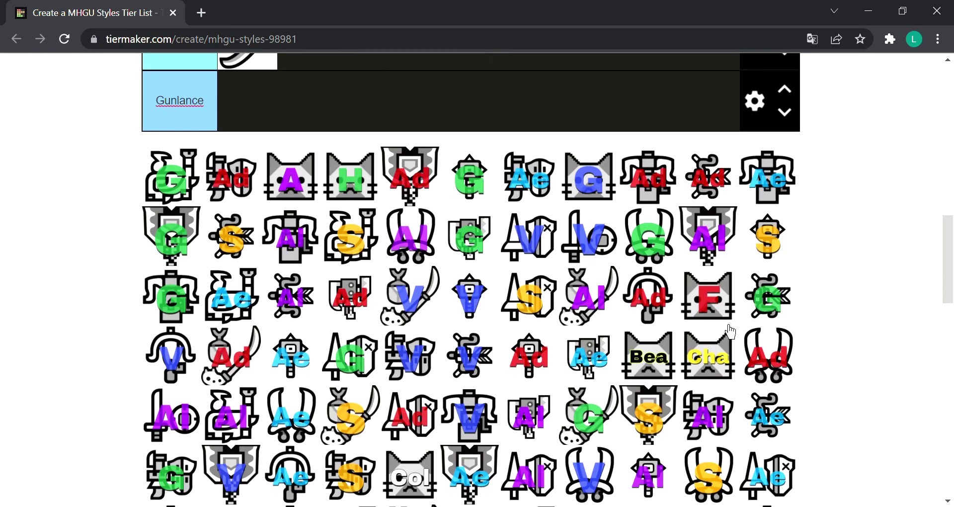
scroll(477, 215, "up", 6)
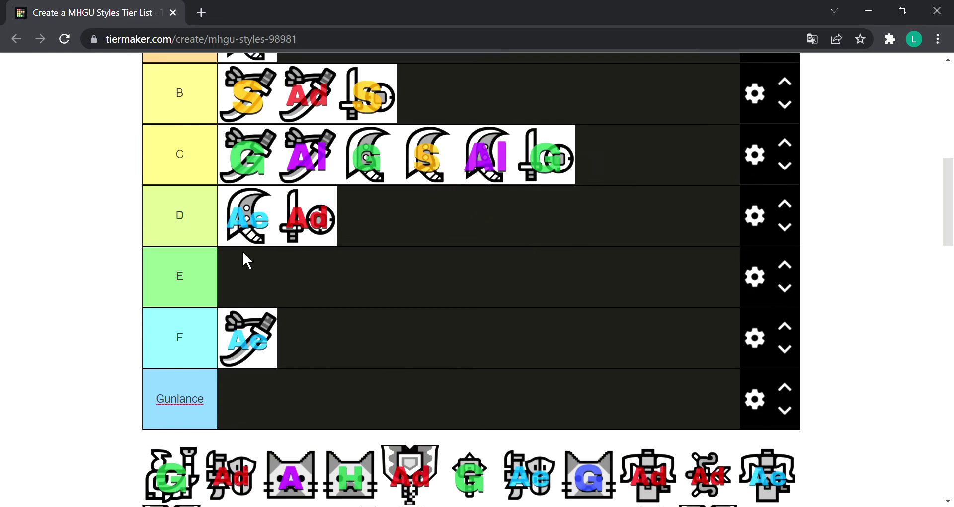
scroll(426, 230, "down", 3)
scroll(426, 230, "up", 4)
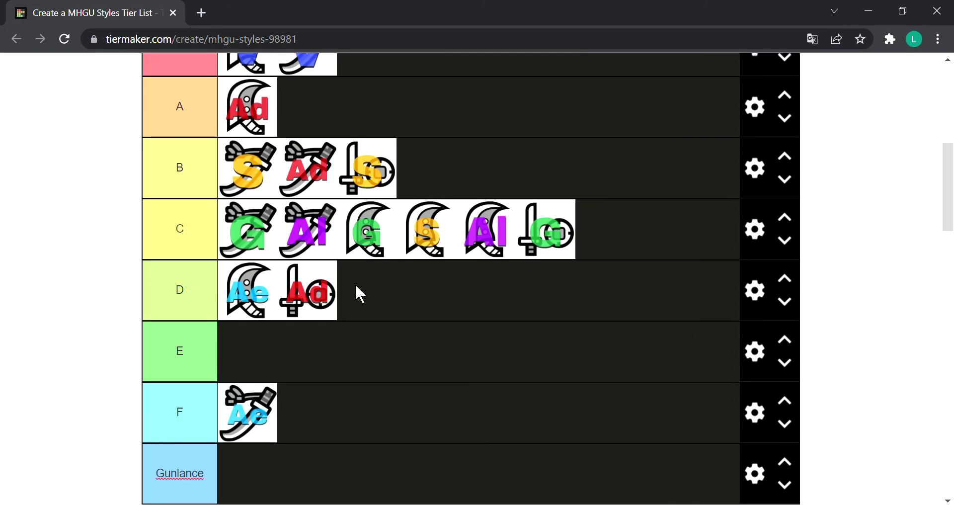
scroll(355, 281, "down", 8)
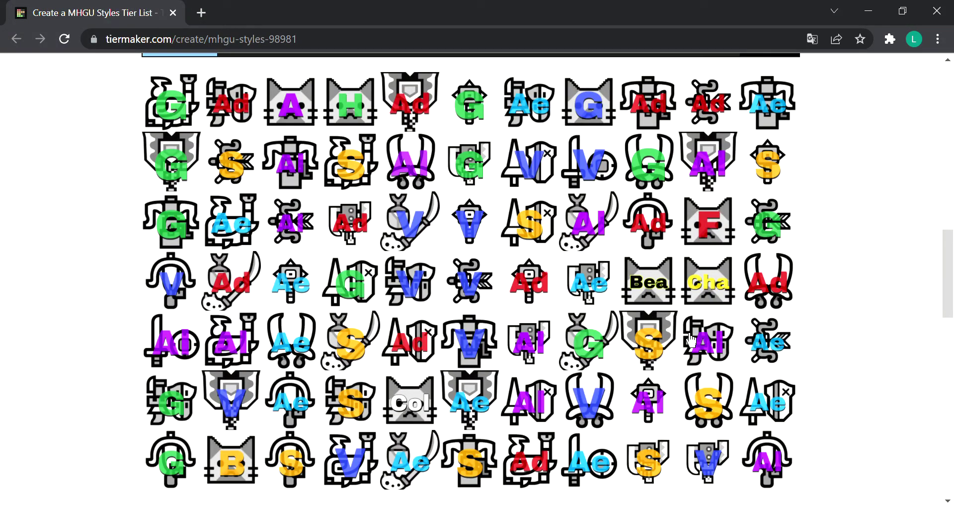
scroll(691, 340, "up", 6)
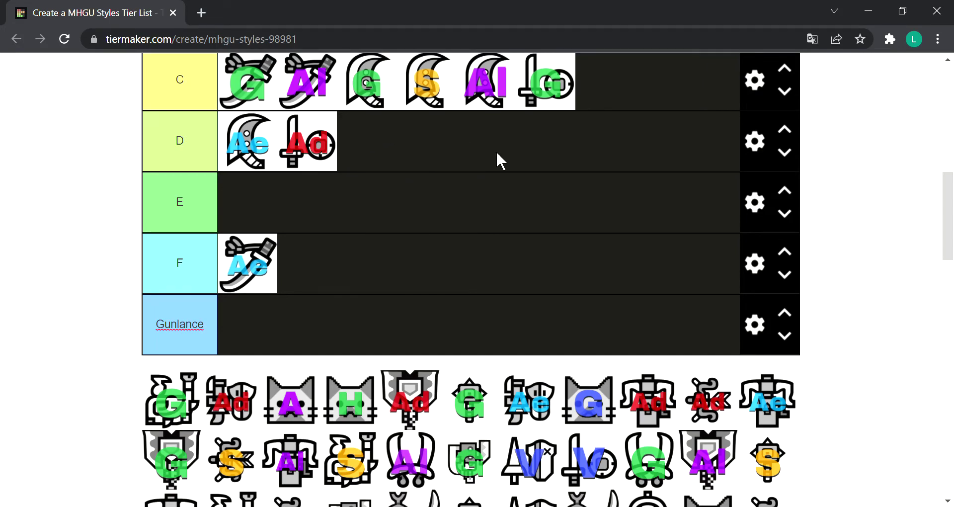
Place the sword and shield icon with the light blue Ae in the C tier, directly before the sword and shield with the green G.
scroll(534, 180, "down", 3)
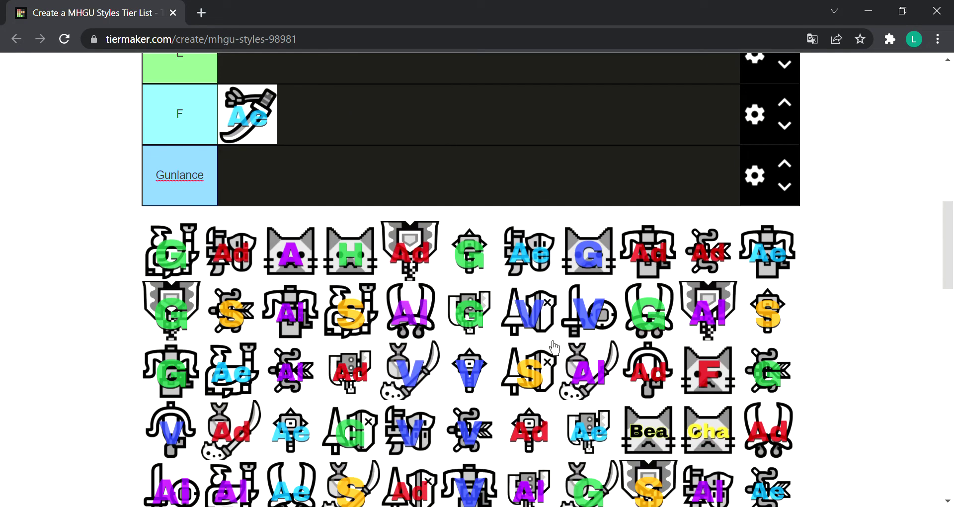
scroll(404, 341, "down", 3)
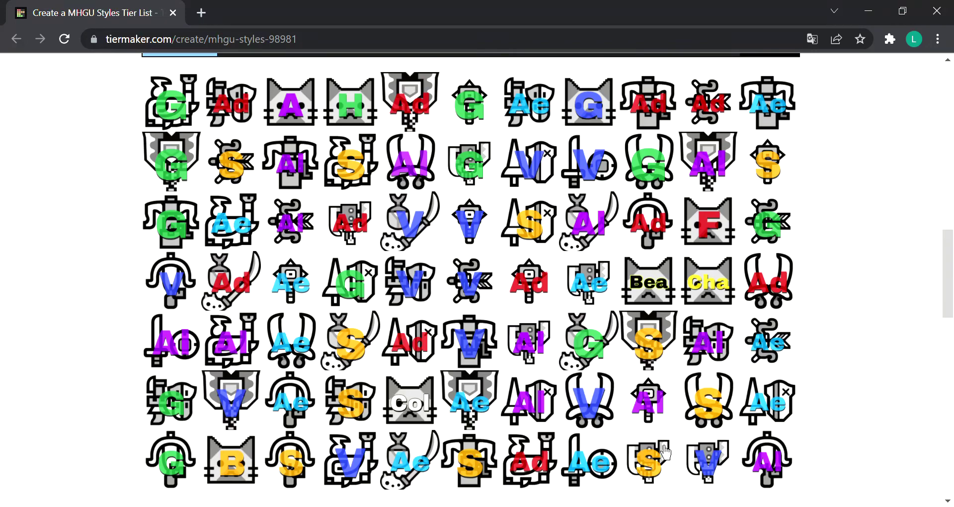
left_click_drag(586, 467, 567, 231)
scroll(490, 208, "up", 9)
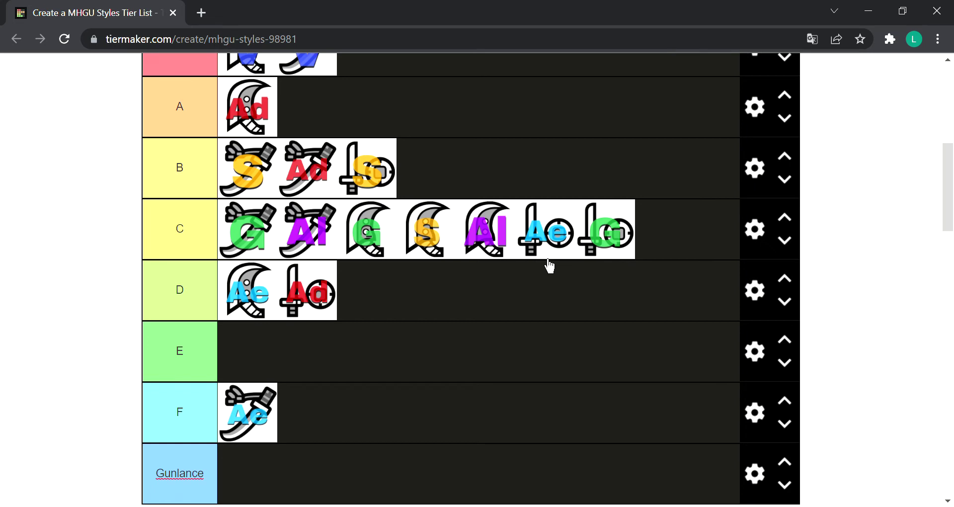
Place the sword and shield icon with the purple Al at the end of the B tier.
scroll(564, 168, "down", 10)
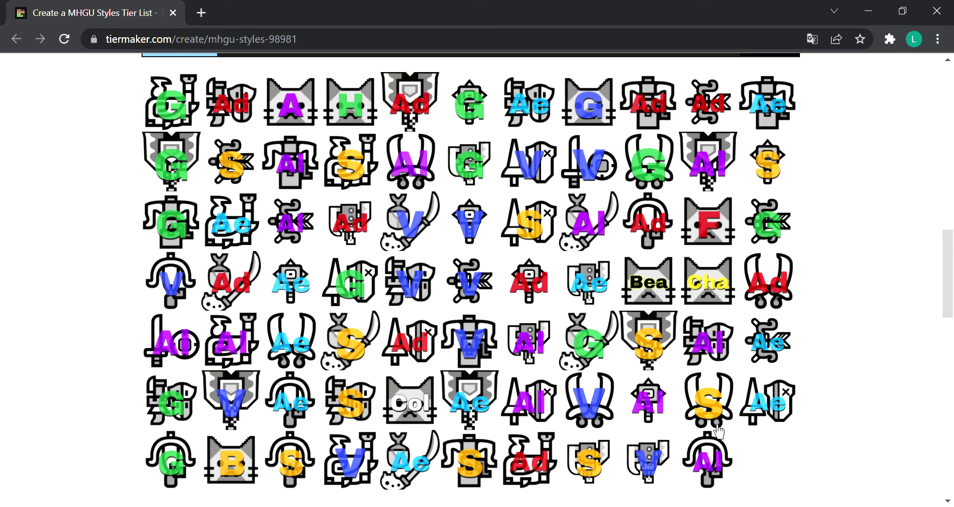
left_click_drag(188, 348, 512, 252)
scroll(422, 209, "up", 10)
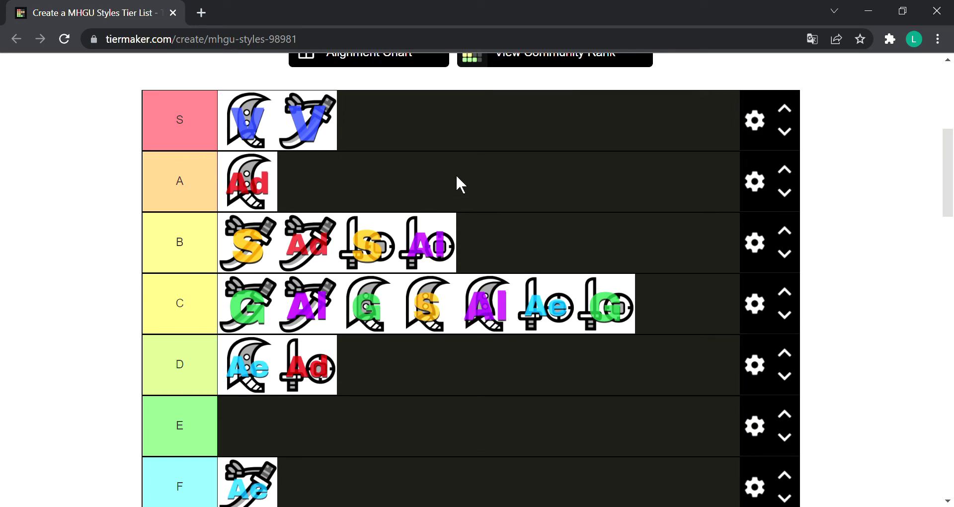
Place the sword and shield icon with the blue V at the end of the C tier.
scroll(458, 184, "down", 10)
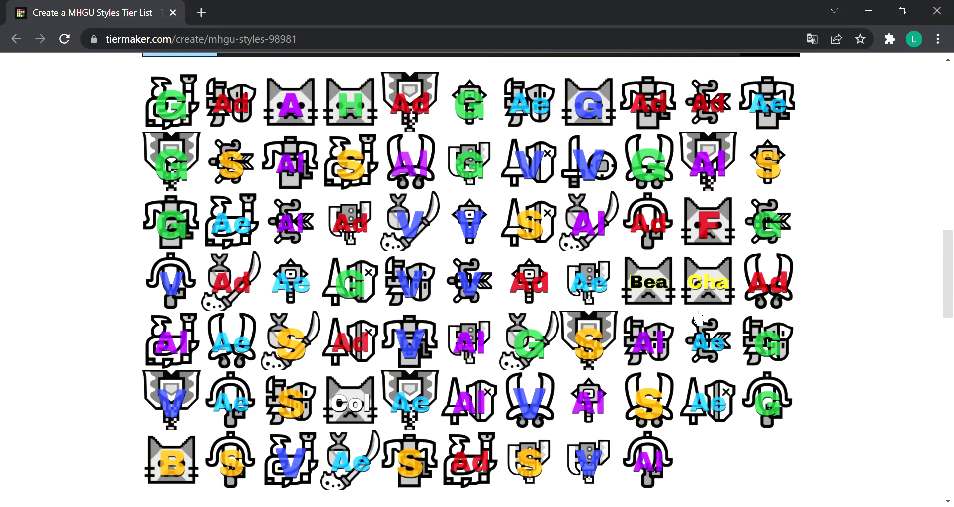
left_click_drag(594, 155, 703, 231)
scroll(537, 169, "up", 8)
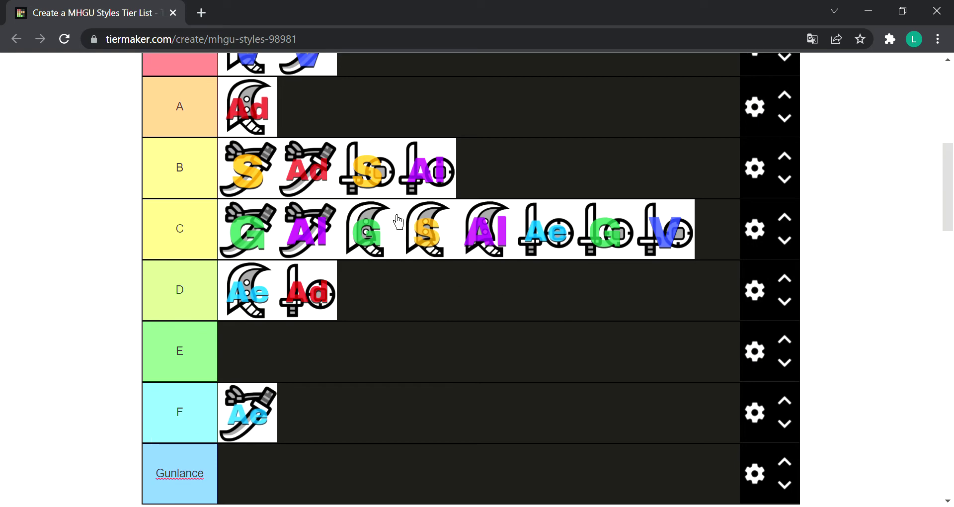
Place the dual blades icon with the green G at the start of the B tier.
scroll(603, 244, "down", 6)
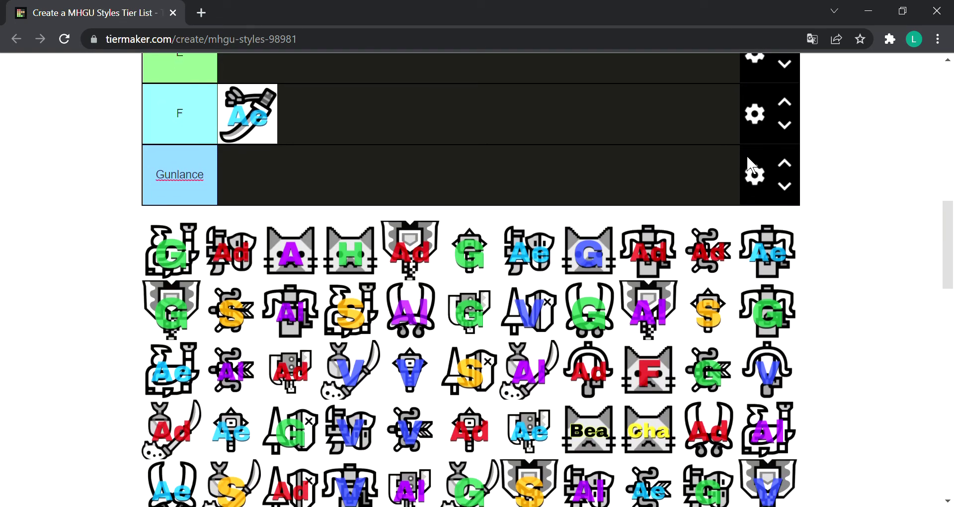
scroll(734, 198, "down", 3)
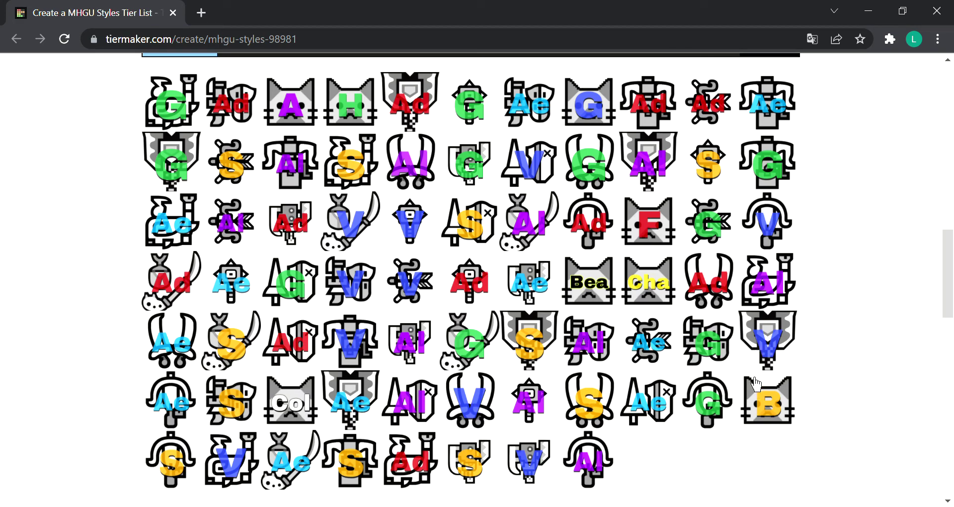
left_click_drag(587, 172, 218, 256)
scroll(442, 188, "up", 6)
scroll(447, 195, "up", 5)
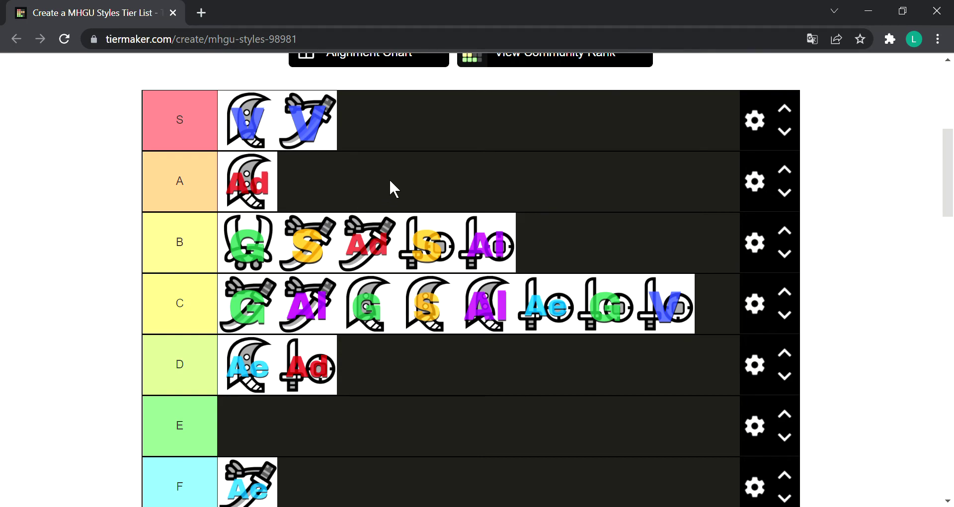
Place the dual blades icon with the red Ad in the B tier, directly before the dual blades with the green G.
scroll(385, 188, "down", 9)
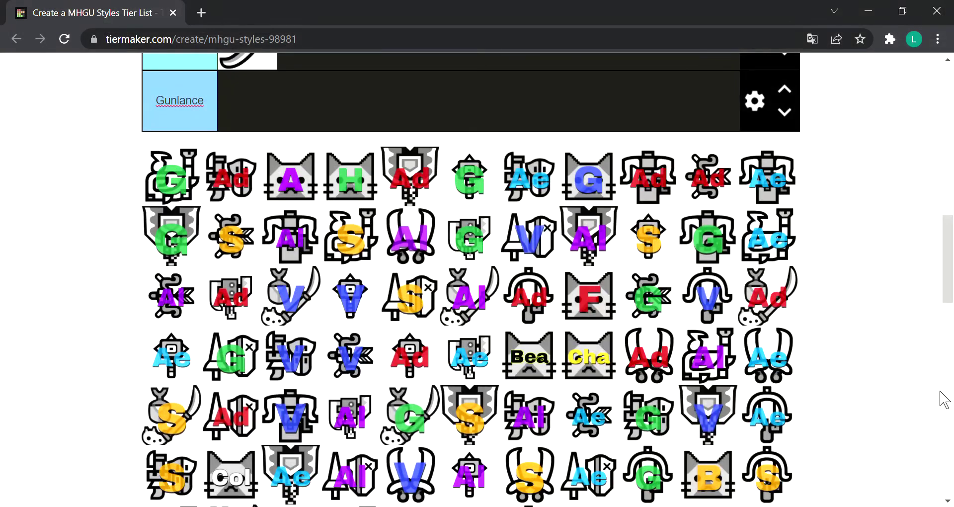
left_click_drag(661, 377, 256, 414)
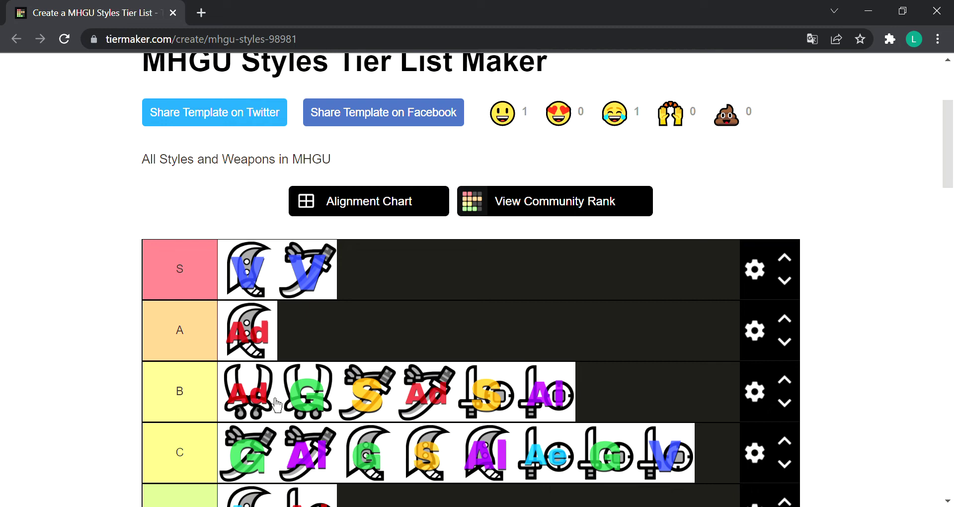
scroll(266, 341, "down", 4)
scroll(266, 341, "up", 4)
scroll(267, 356, "down", 2)
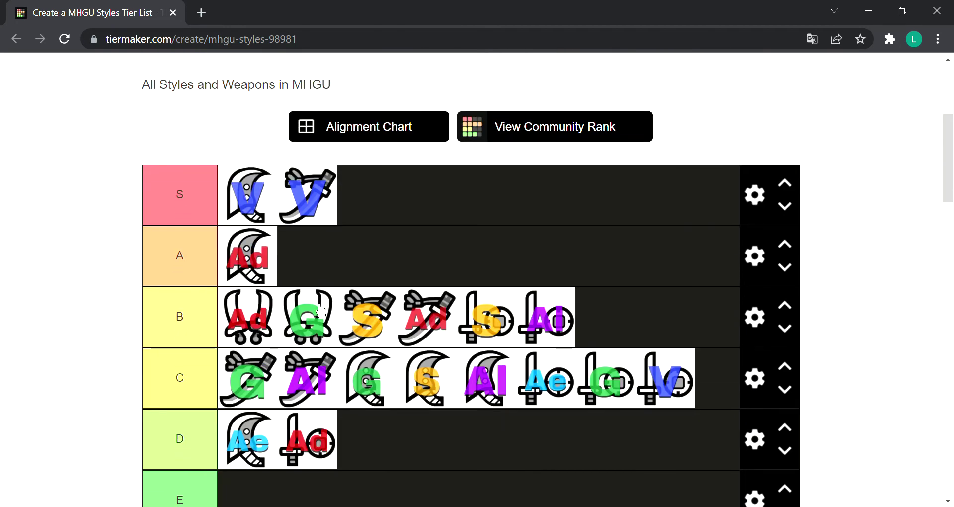